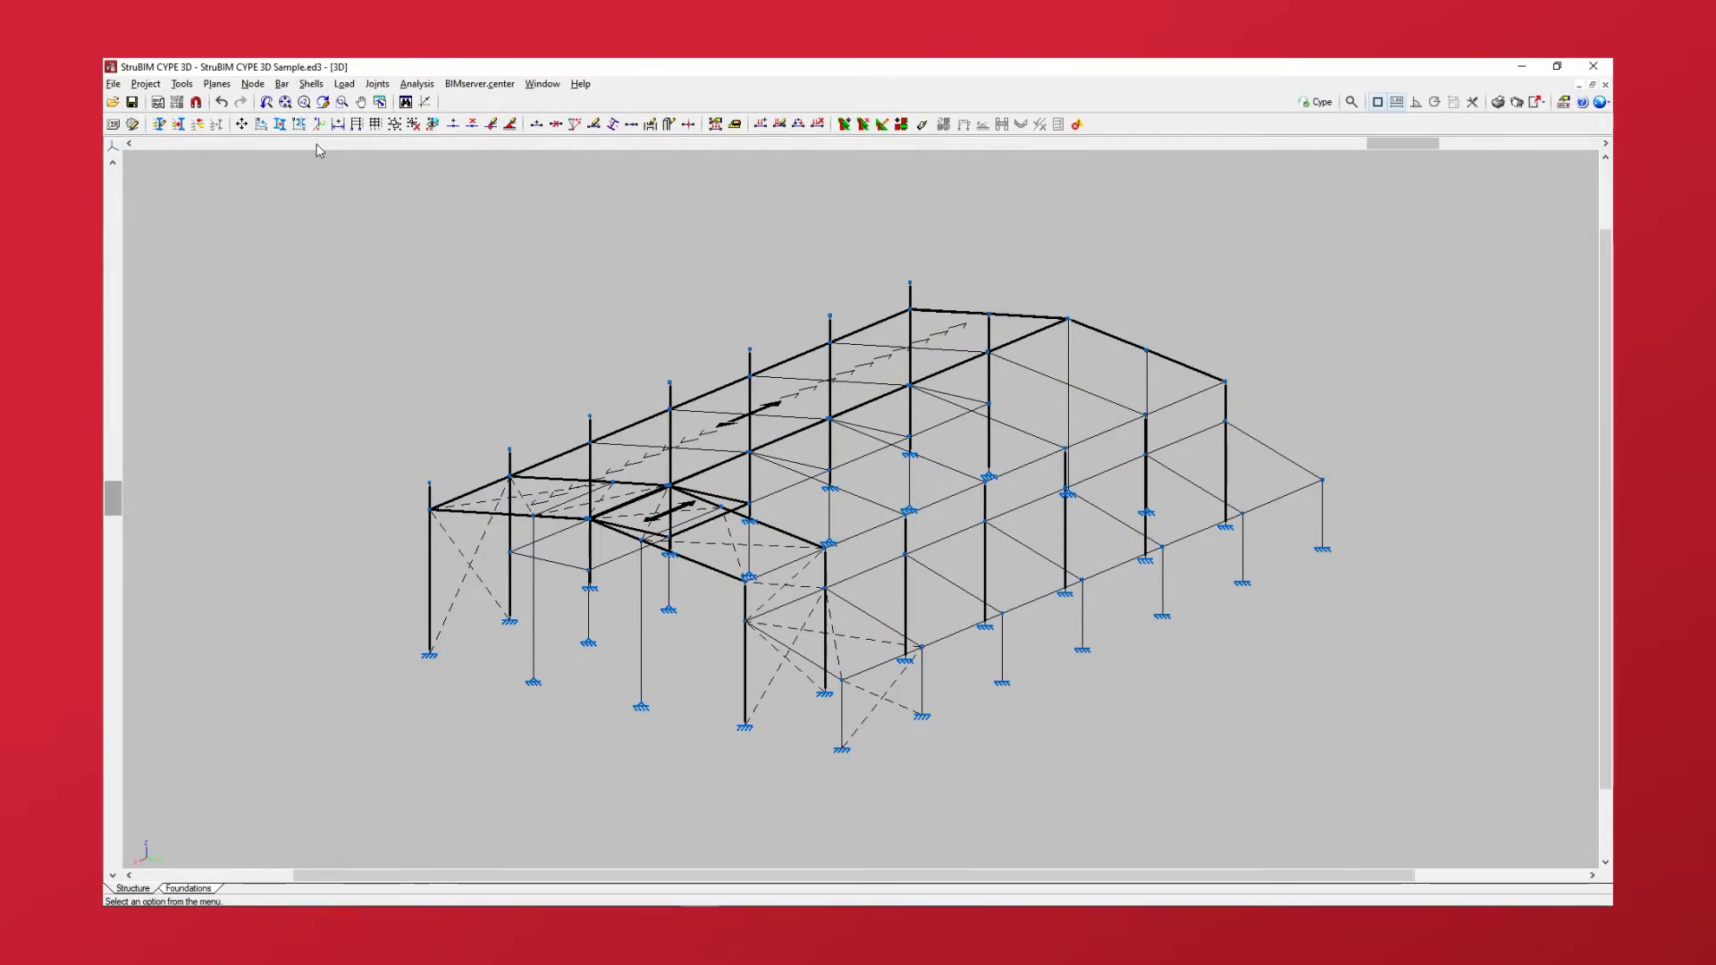
Step: Introduce a load panel over the roof slope without one, through its four corner nodes, with load distribution parallel to the ridge
left_click(346, 84)
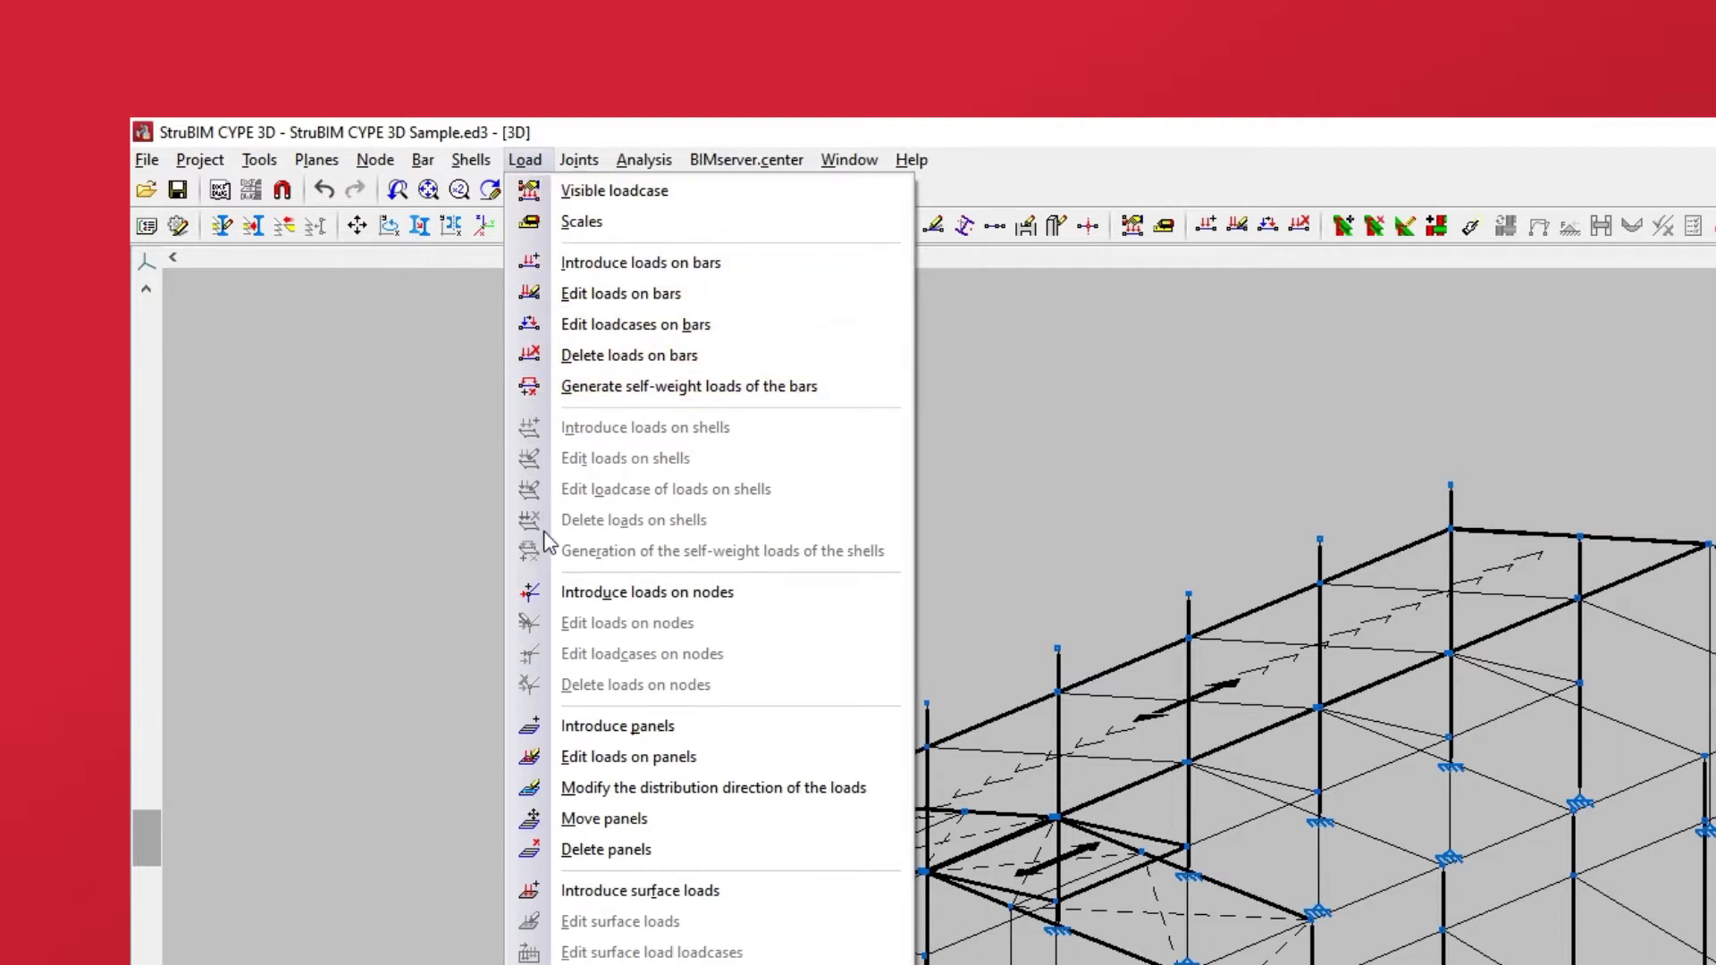
left_click(556, 739)
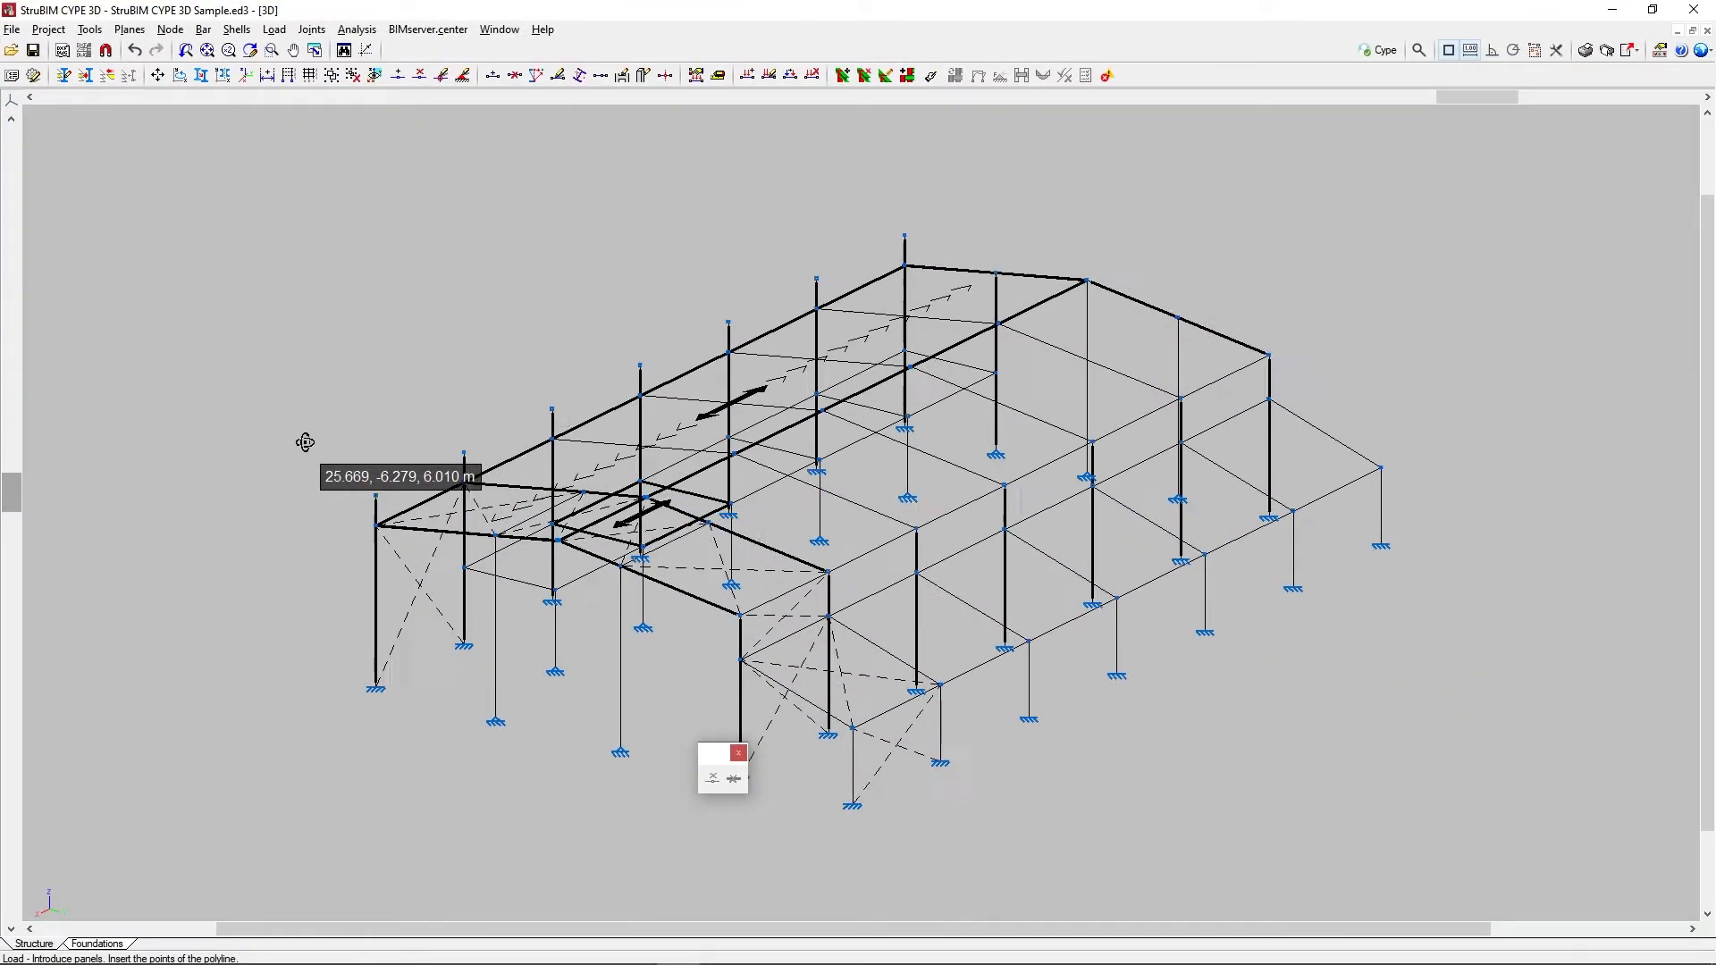
middle_click_drag(305, 443, 444, 437)
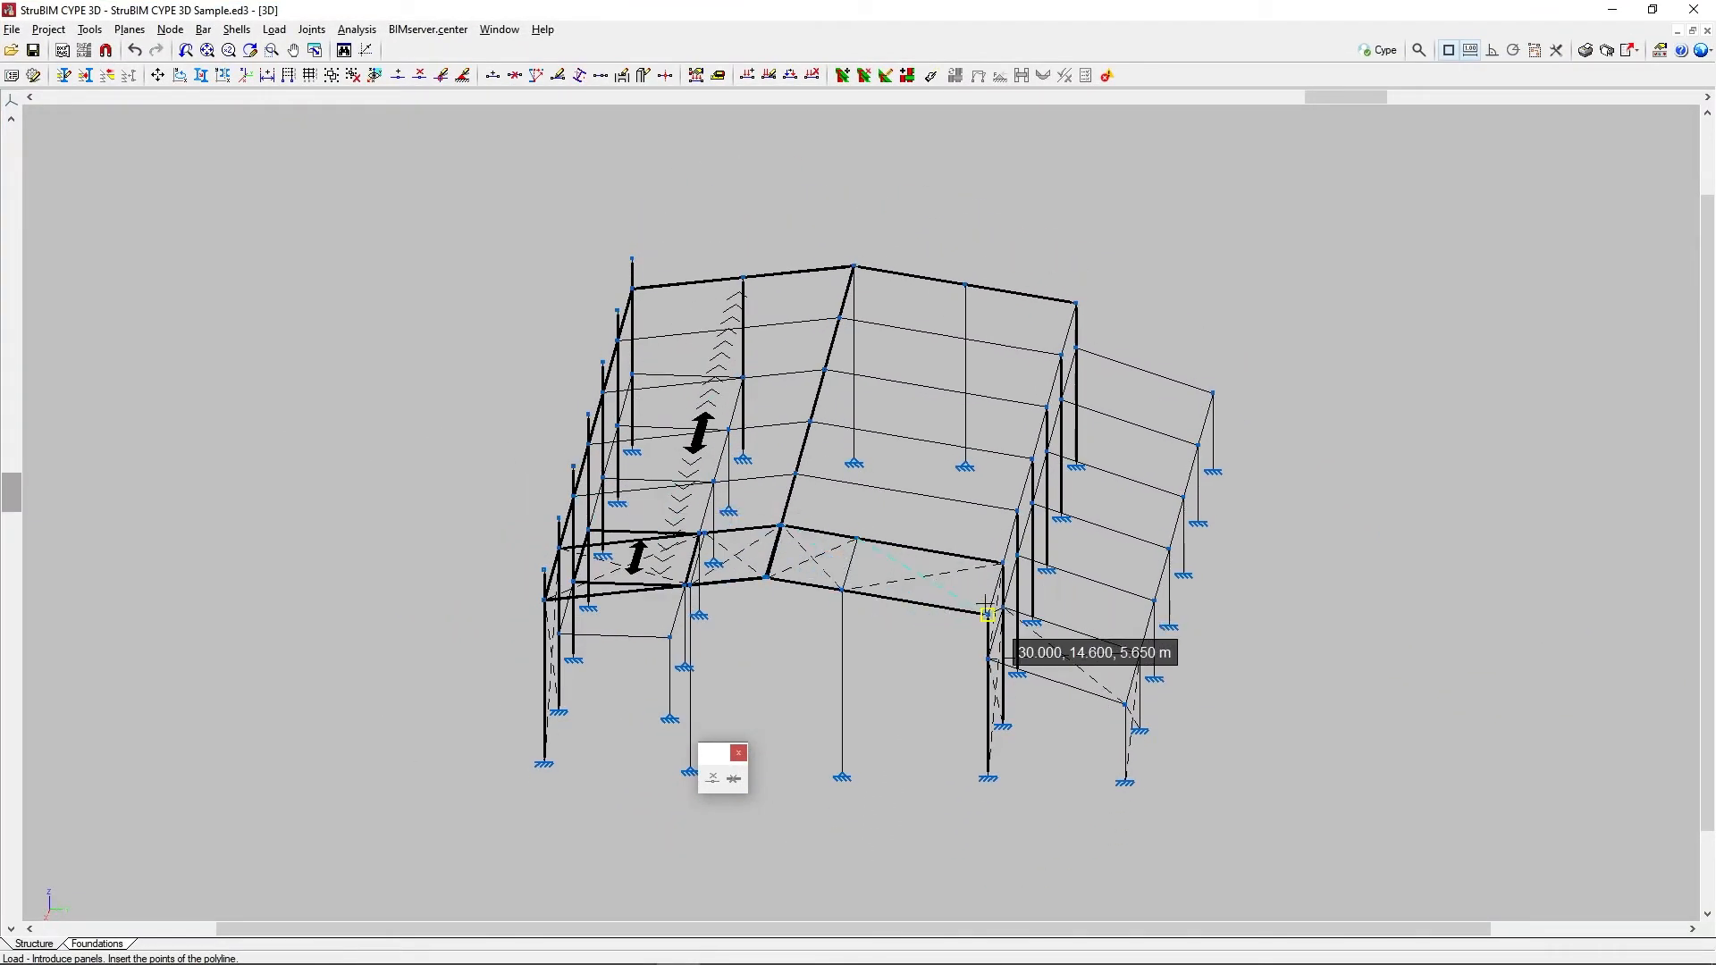
left_click(1075, 304)
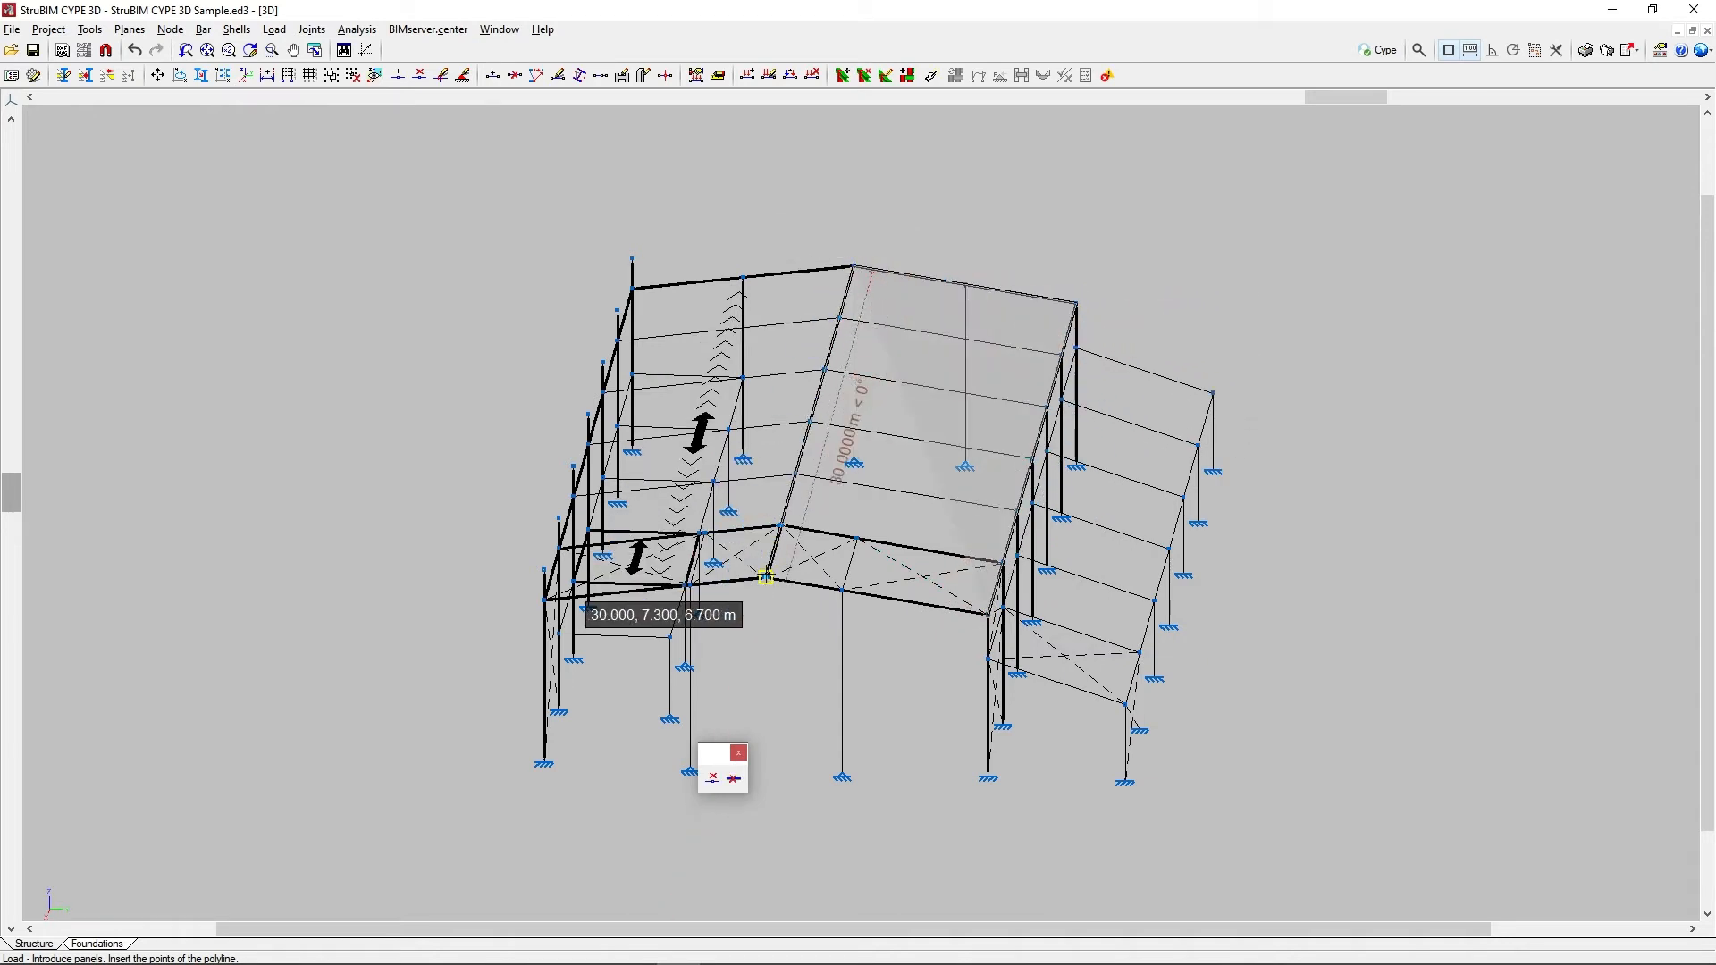
left_click(766, 577)
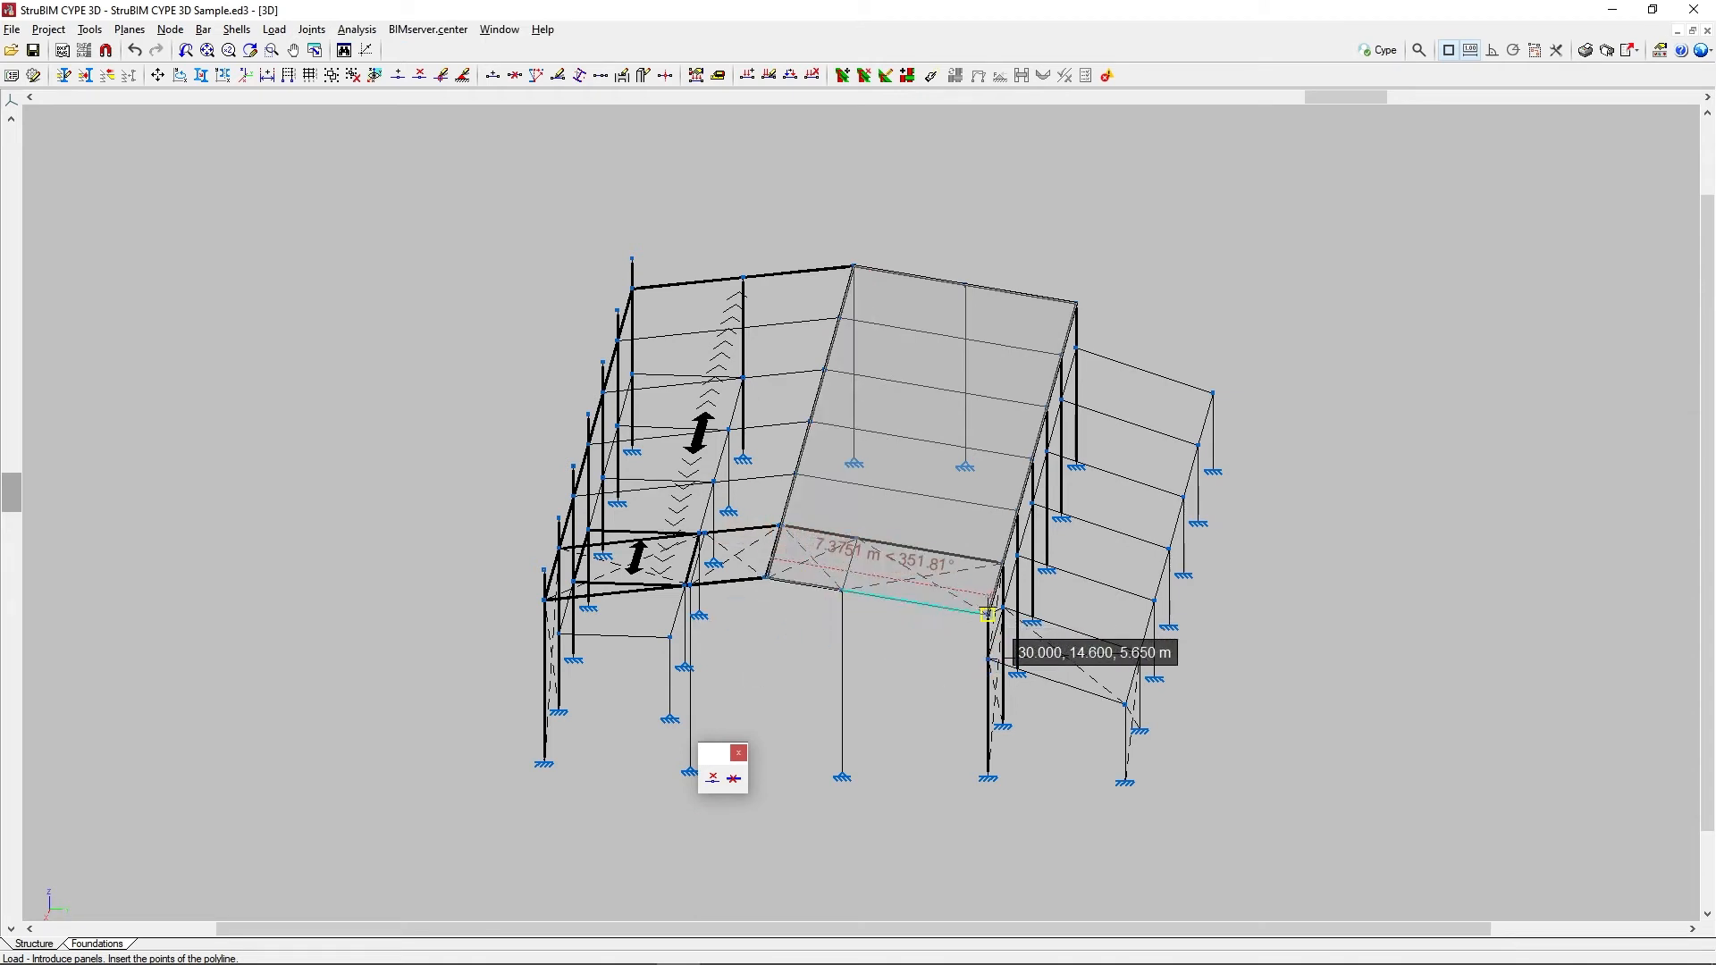
left_click(988, 615)
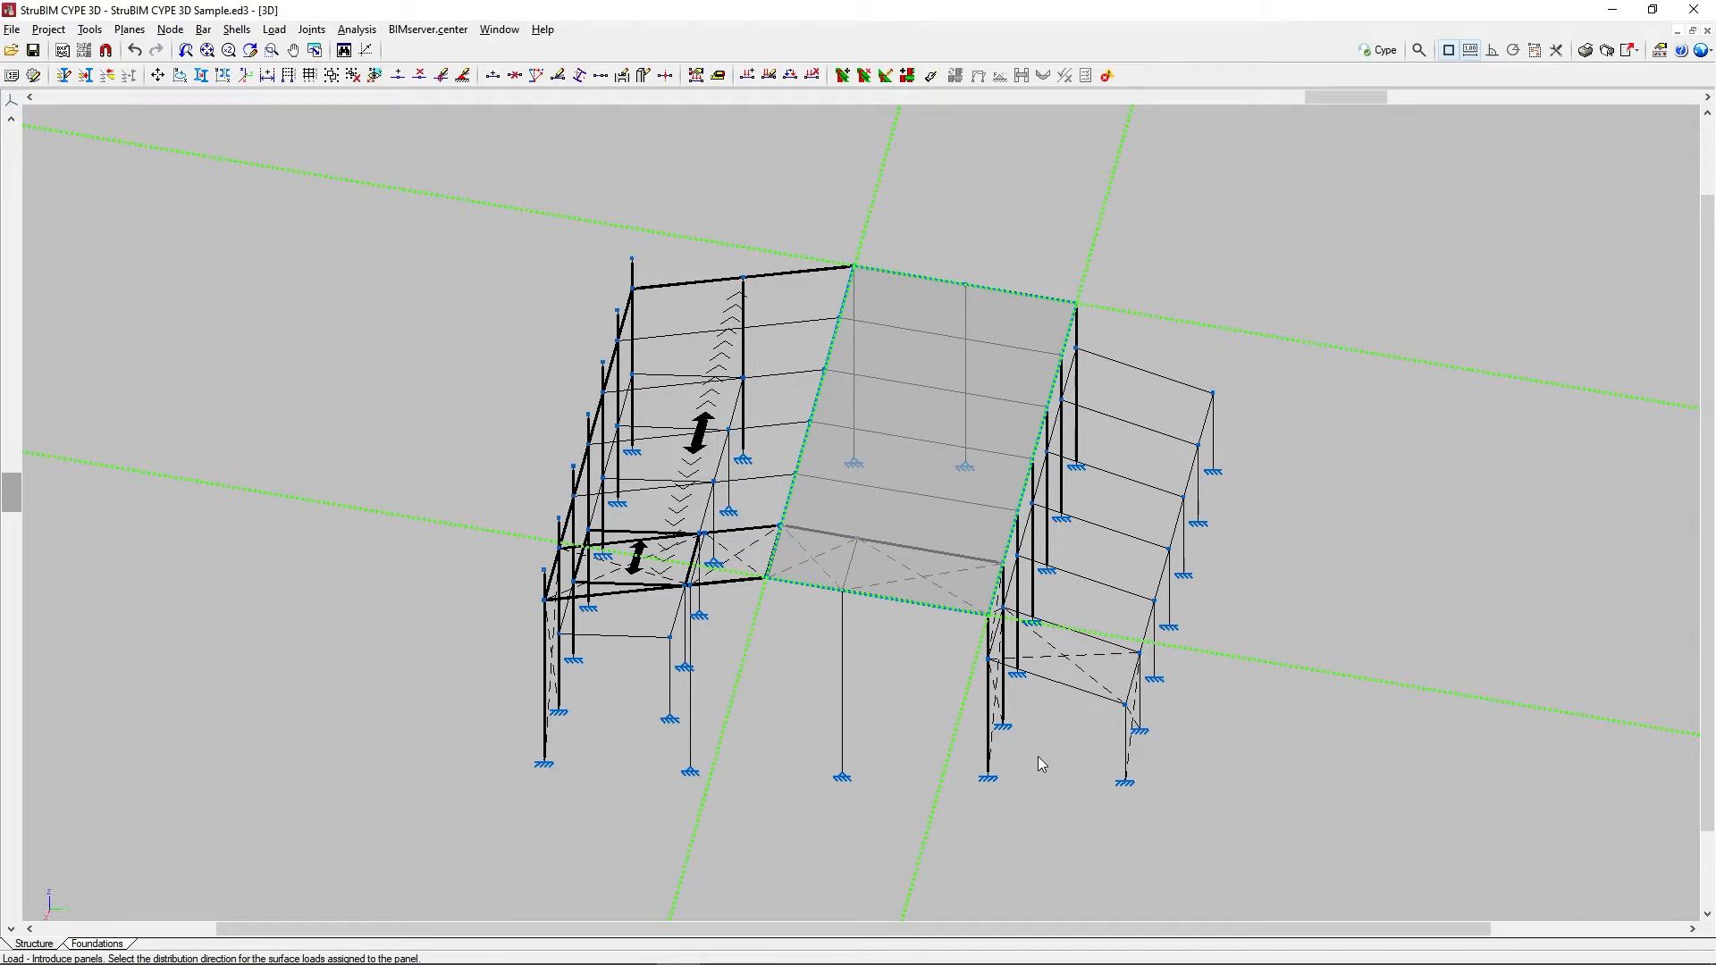
left_click(961, 733)
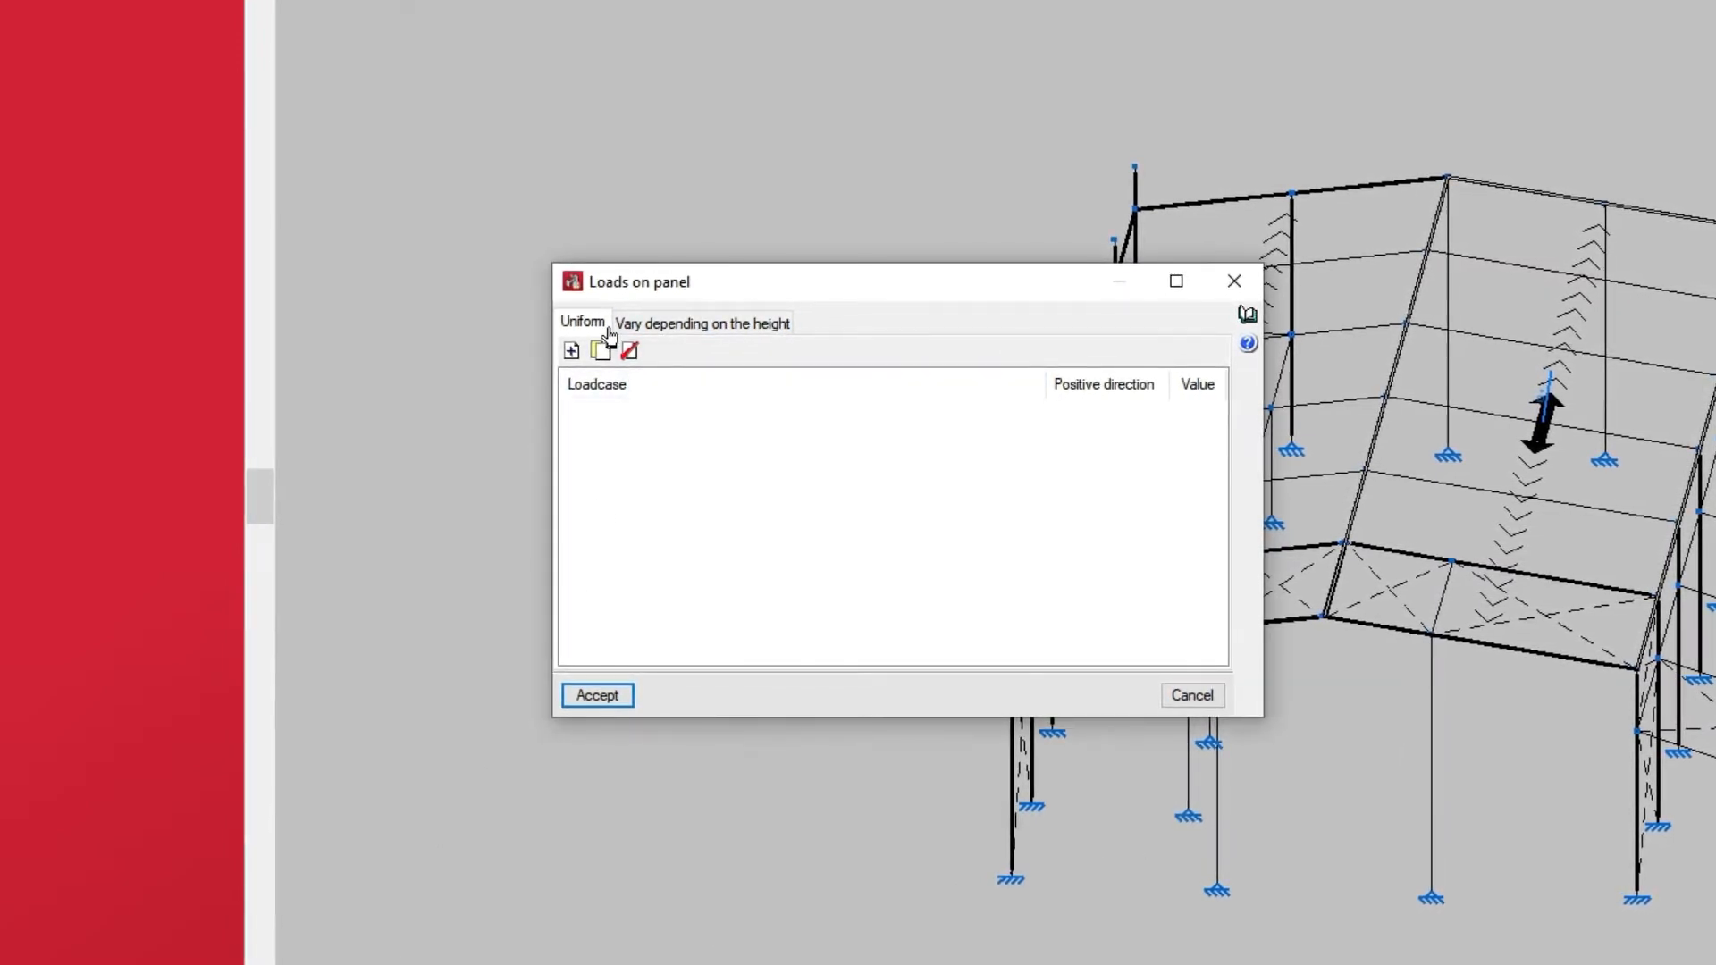
Step: Add a uniform load to the new panel for the Snow loadcase, and widen the positive direction column to read its direction
left_click(666, 330)
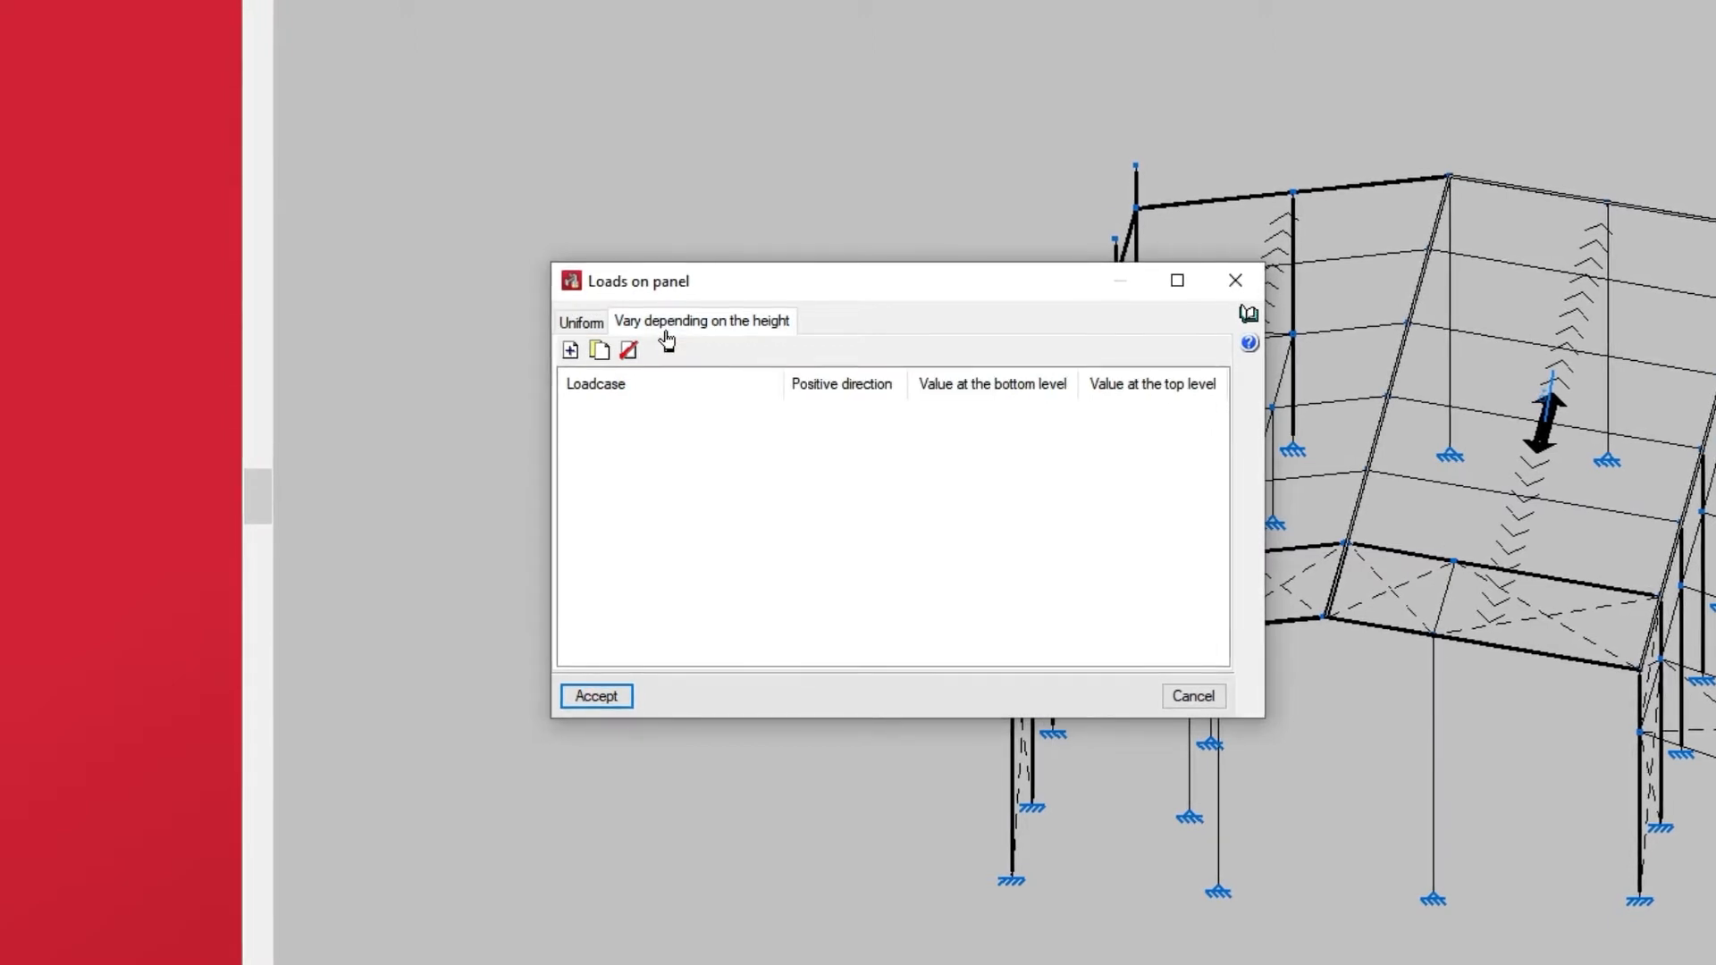
left_click(583, 323)
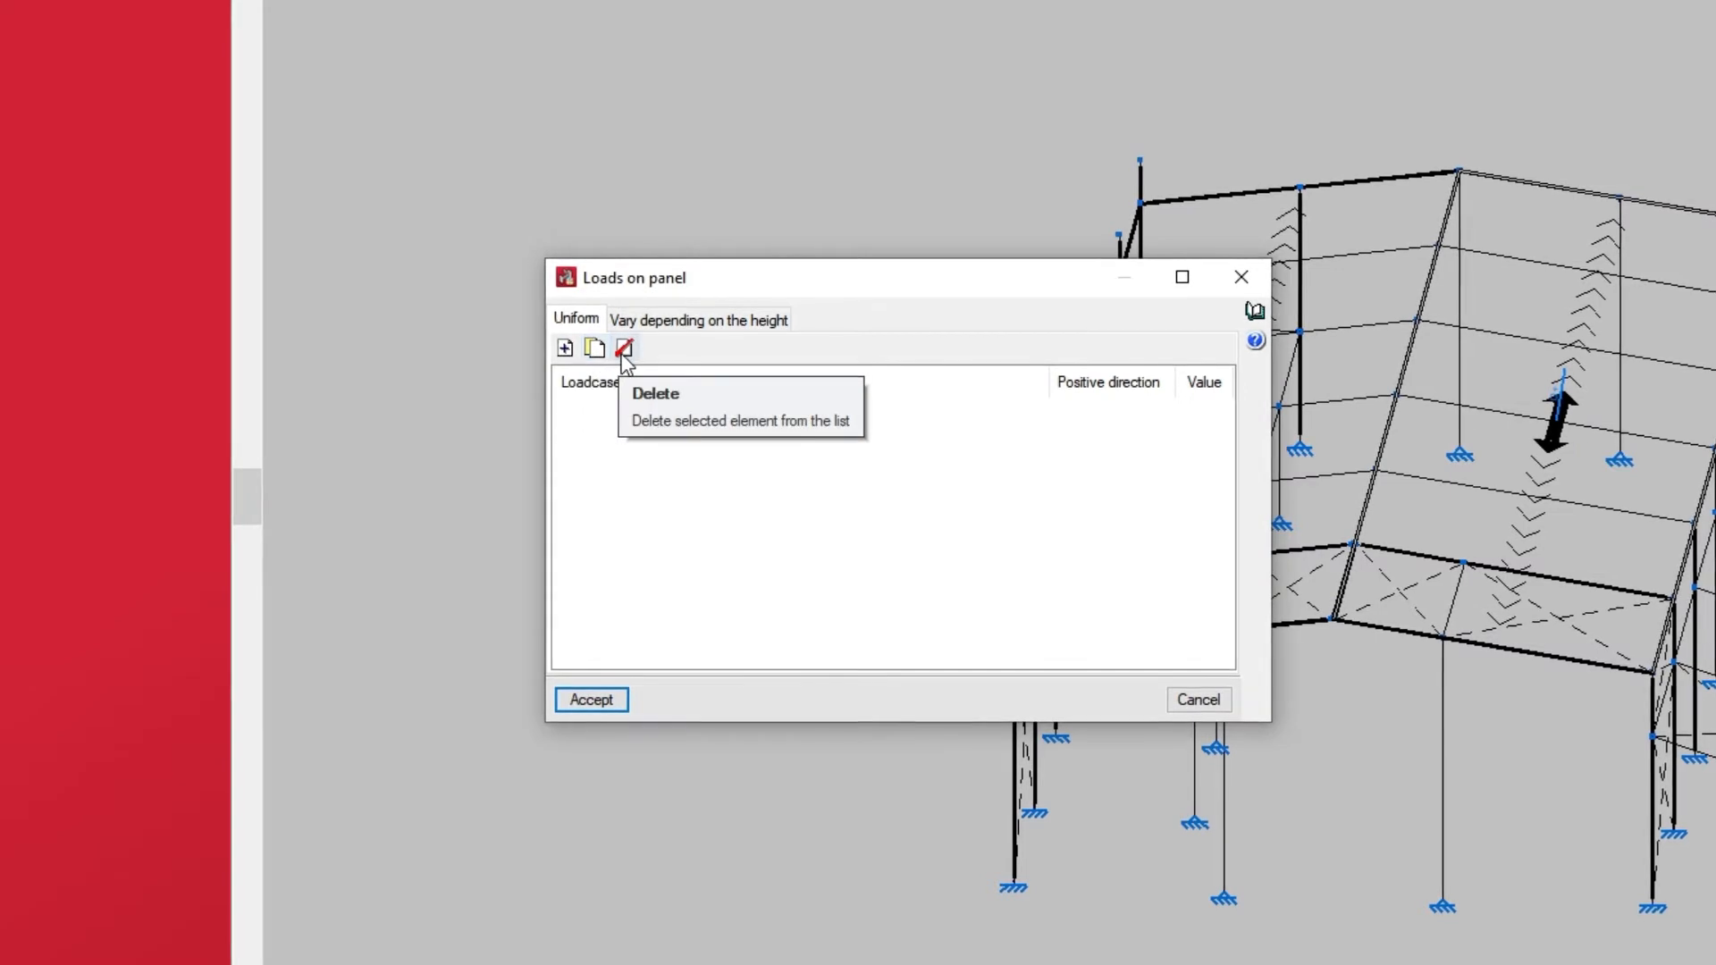
left_click(564, 347)
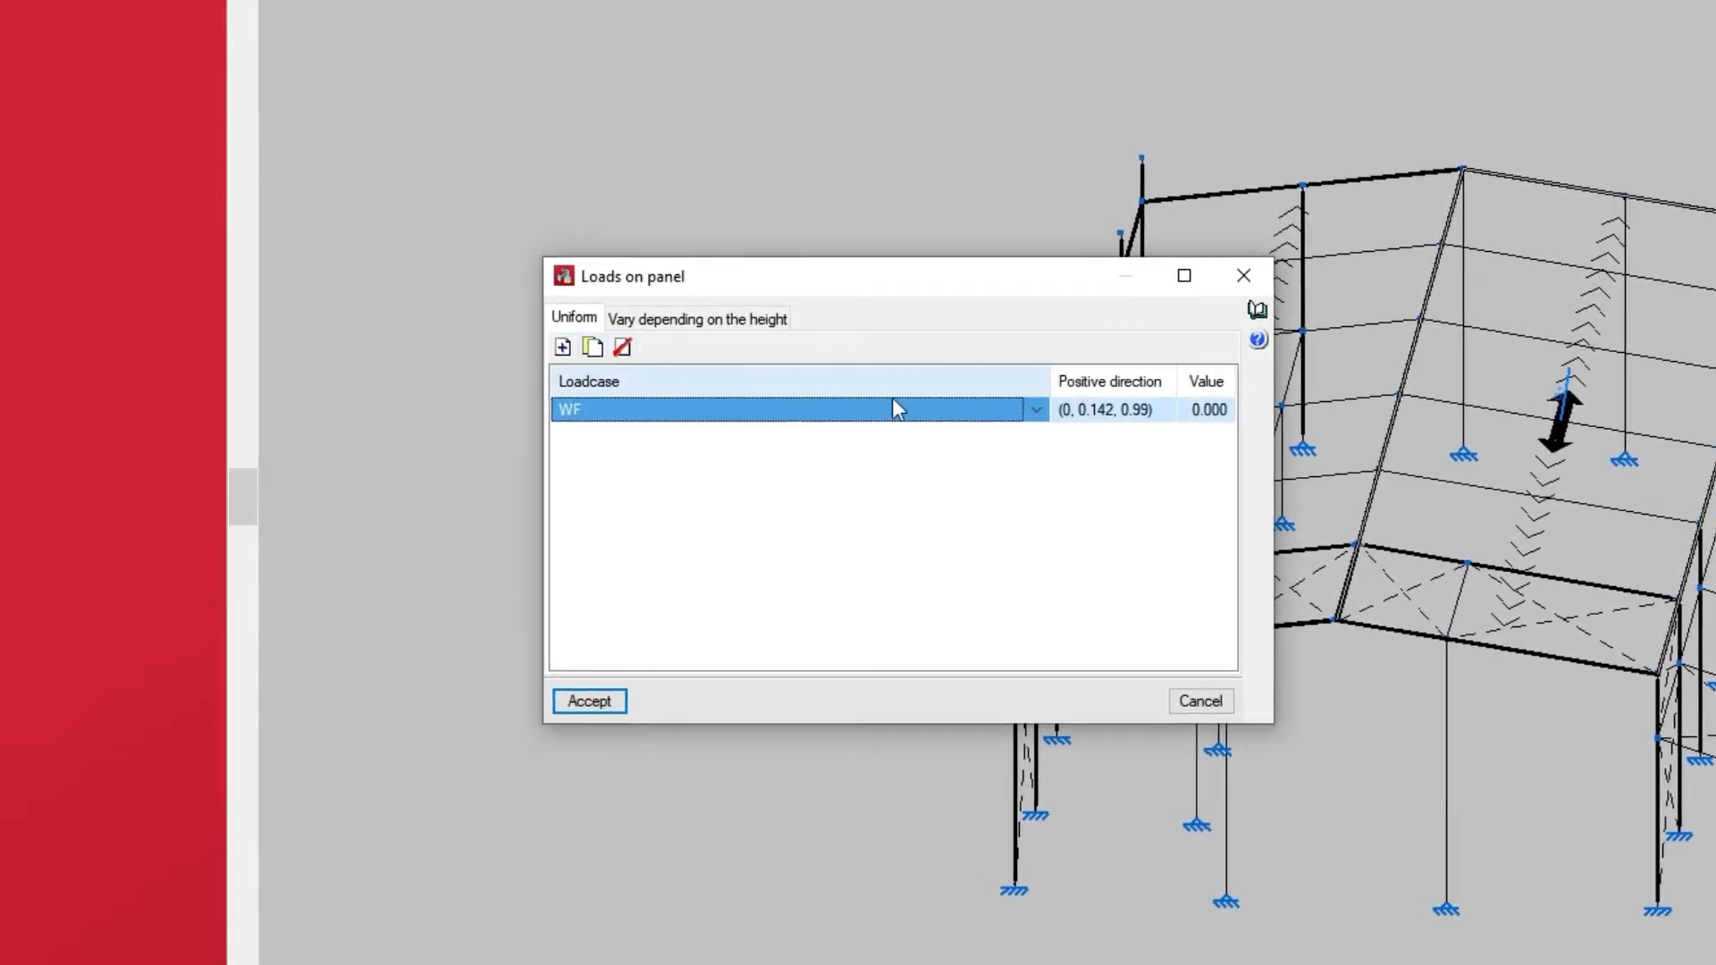
left_click(1037, 413)
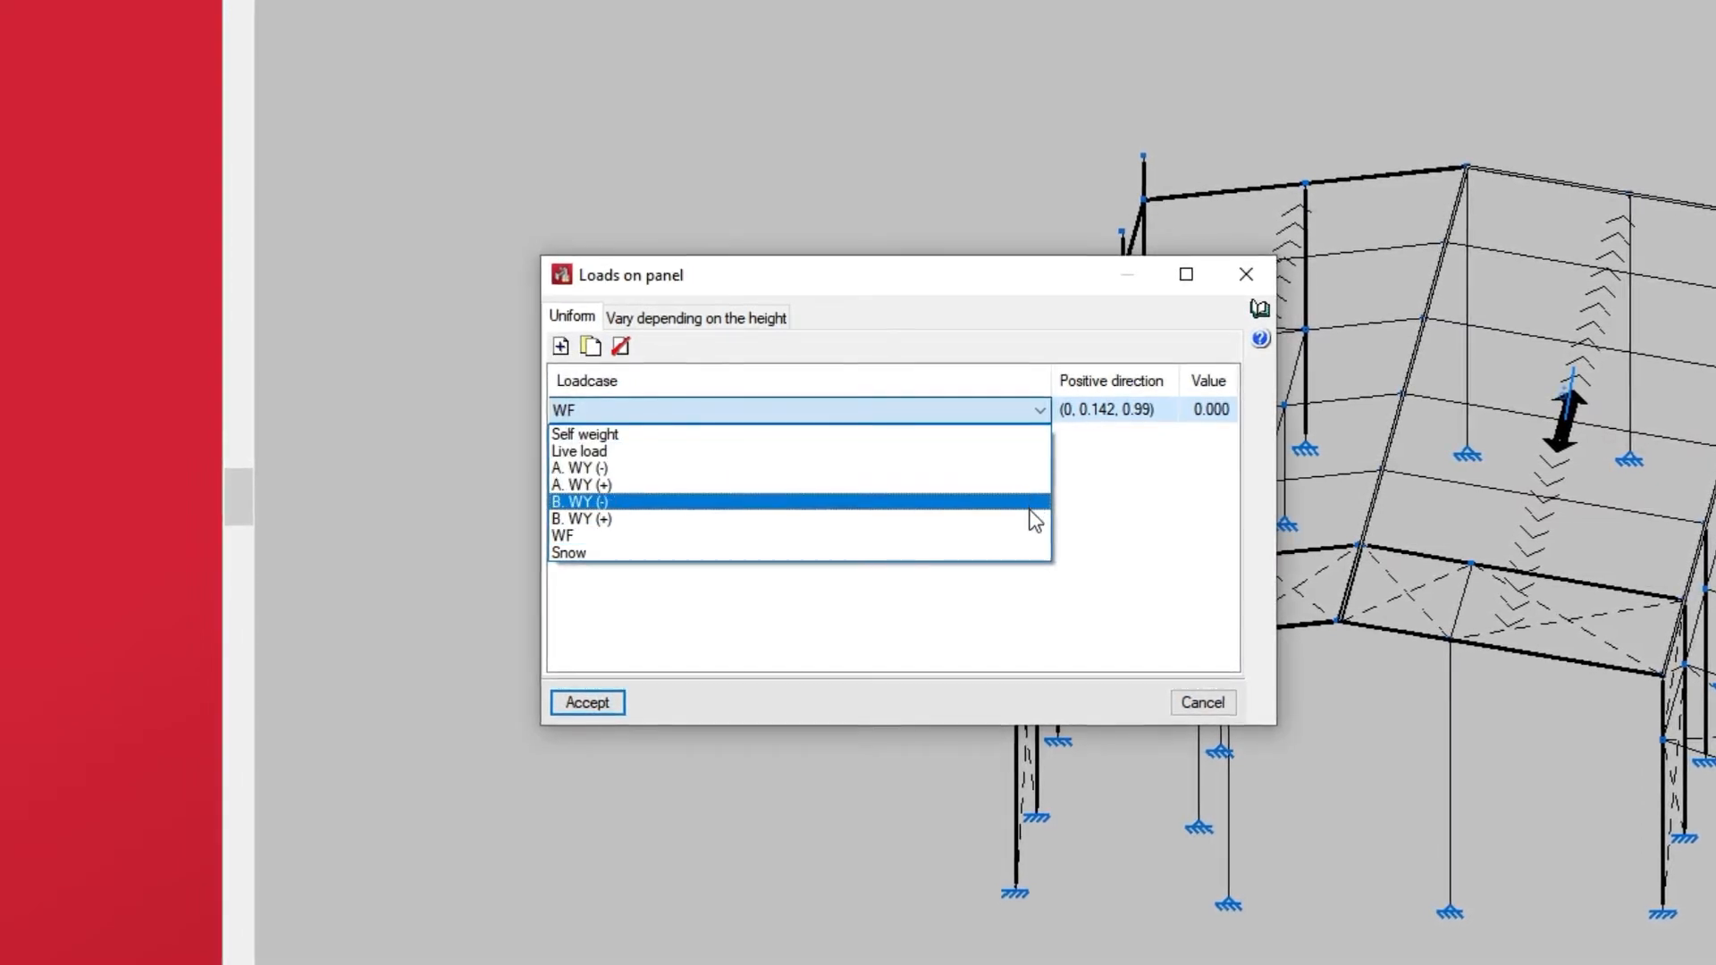
left_click(1029, 552)
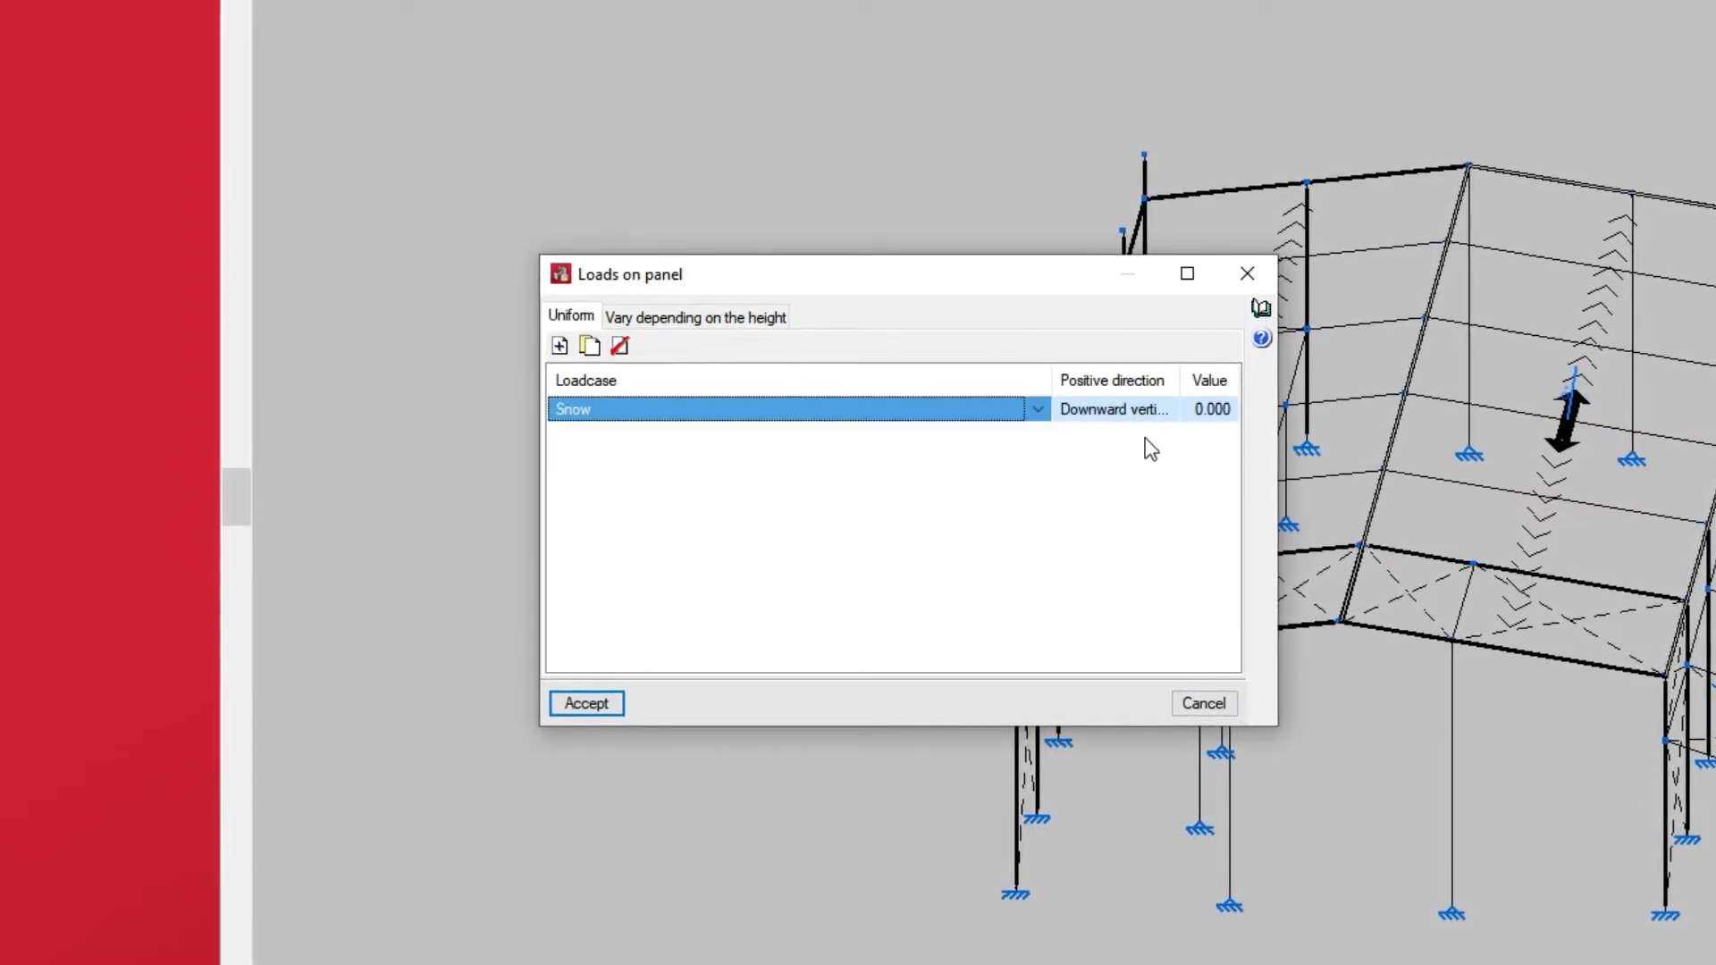
left_click_drag(1053, 381, 992, 372)
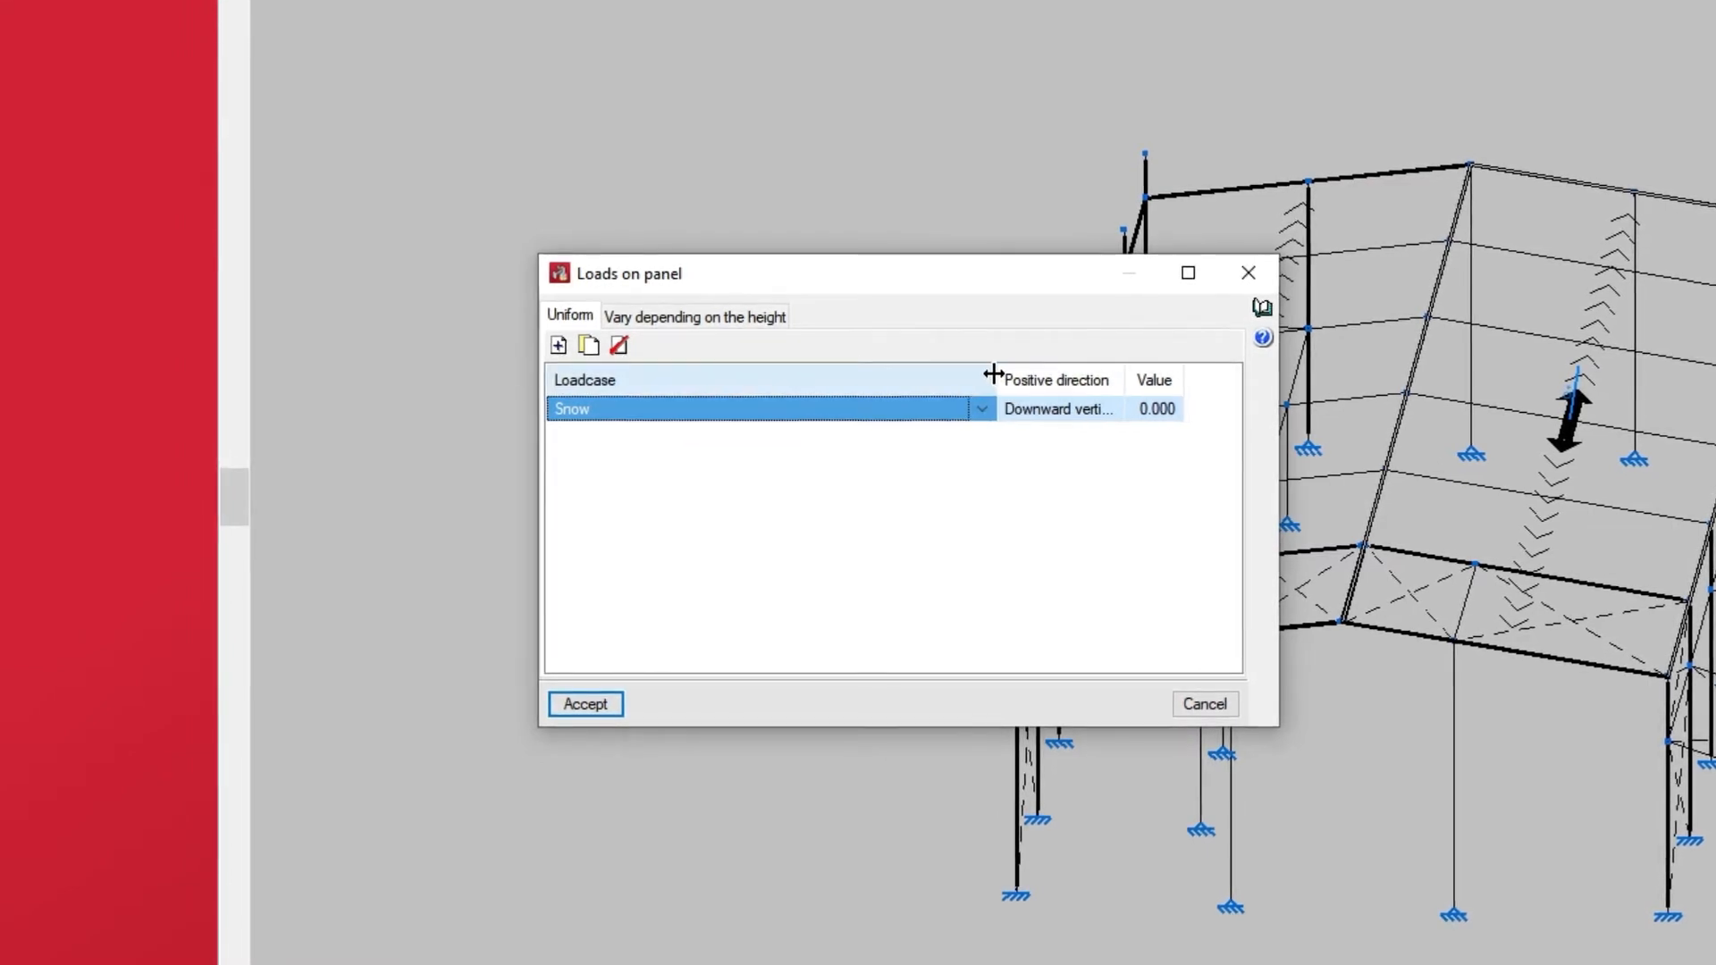
left_click_drag(1114, 372, 1180, 376)
left_click(1098, 413)
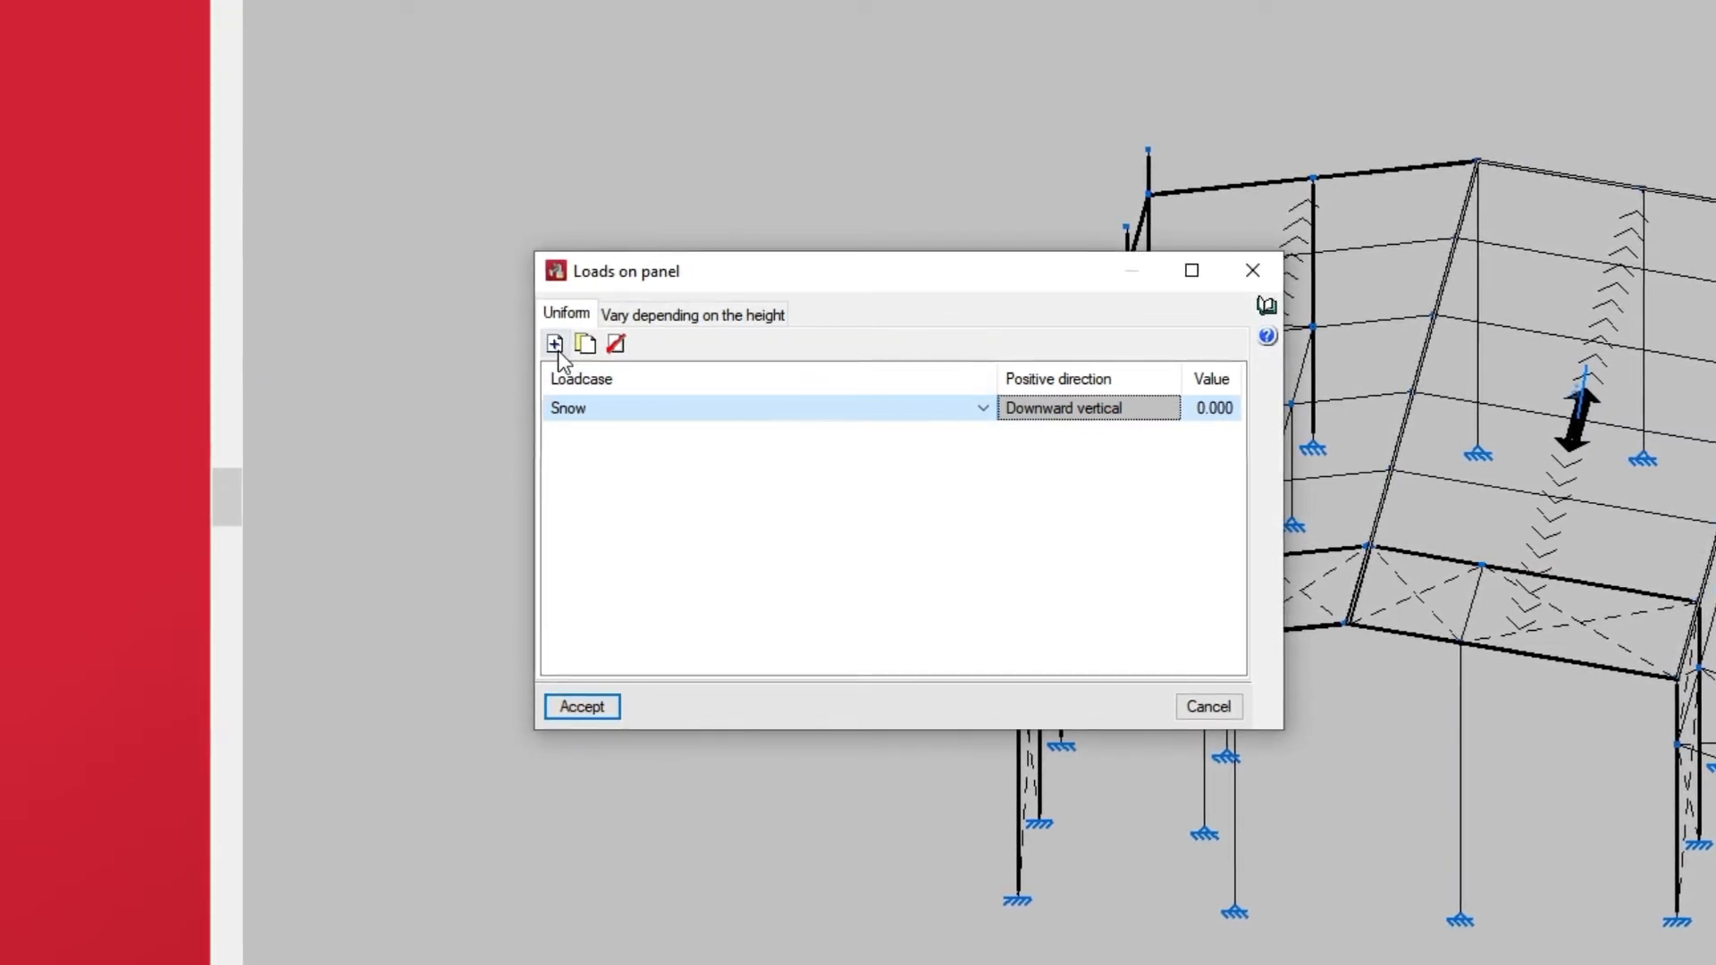
Step: Add a second uniform load to the panel and assign it to the A. WY (+) loadcase
left_click(554, 344)
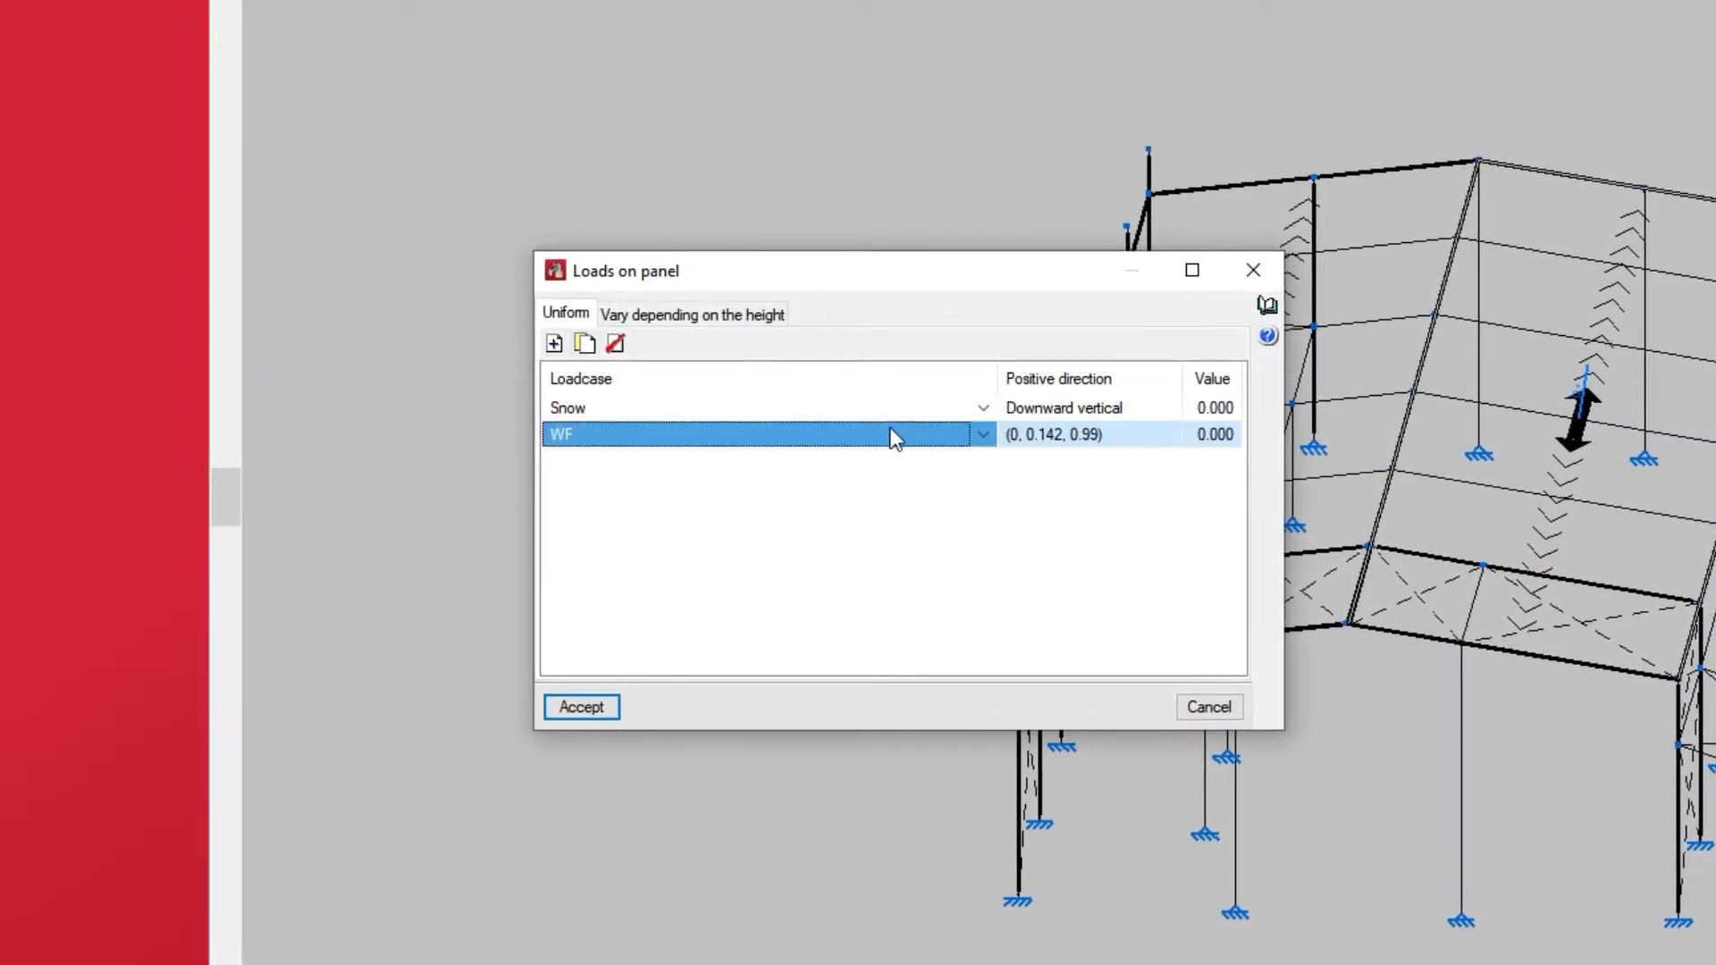
left_click(983, 436)
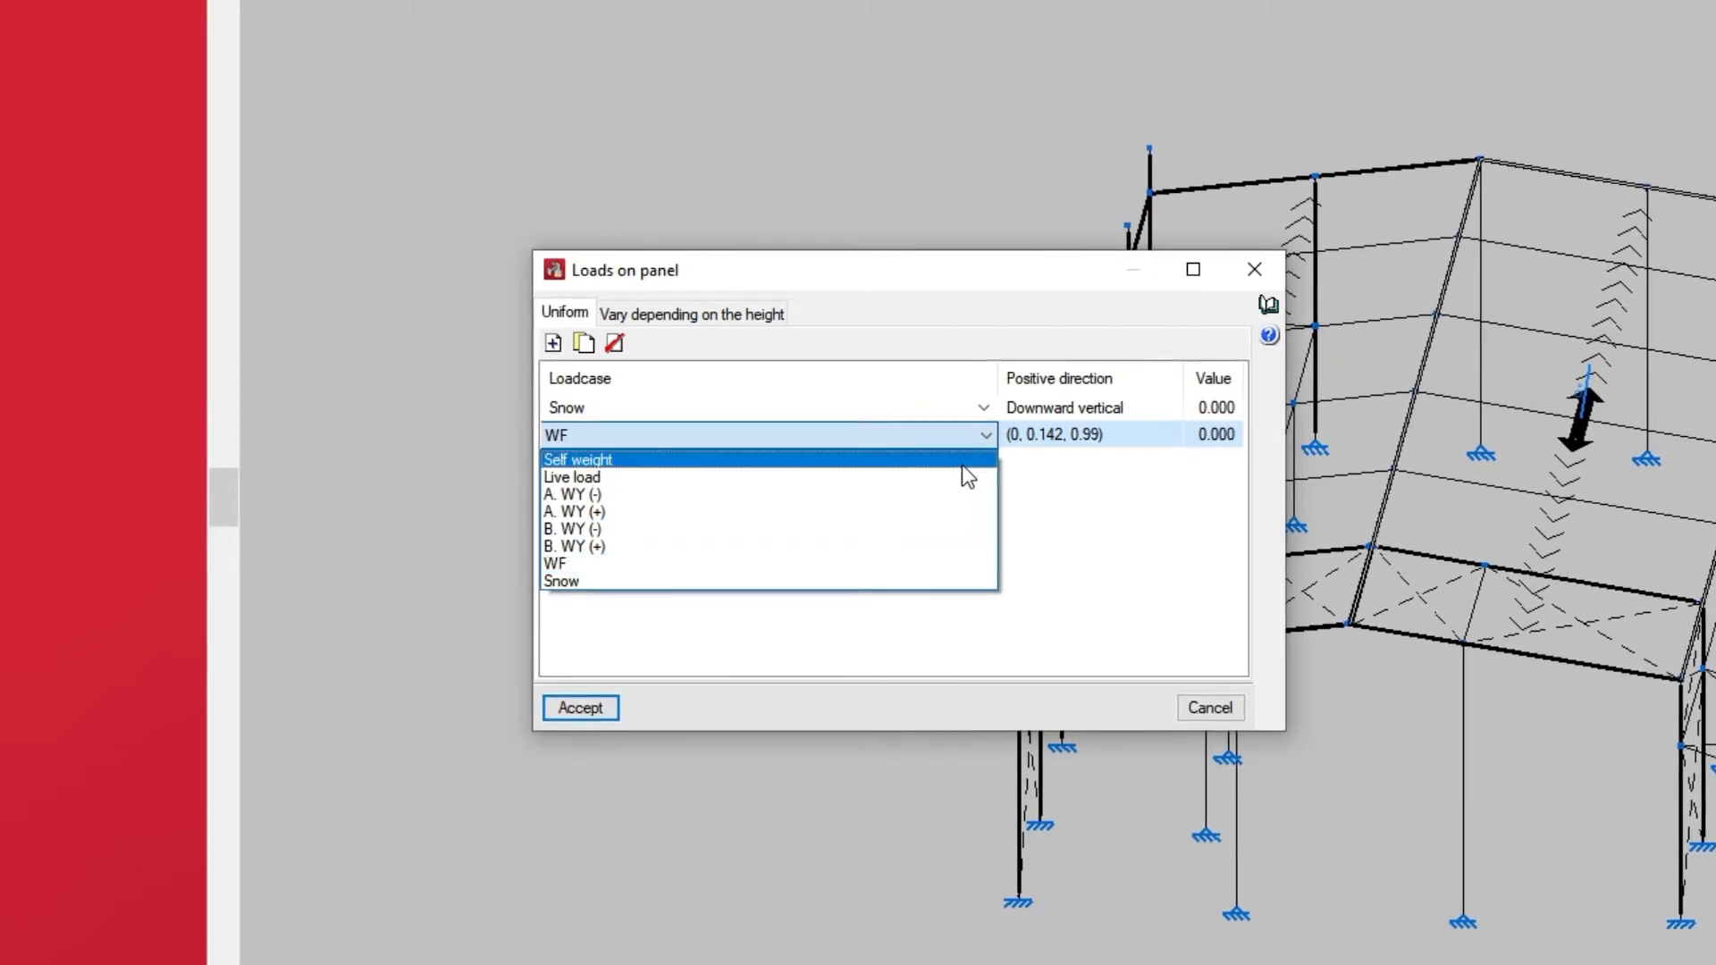
left_click(951, 509)
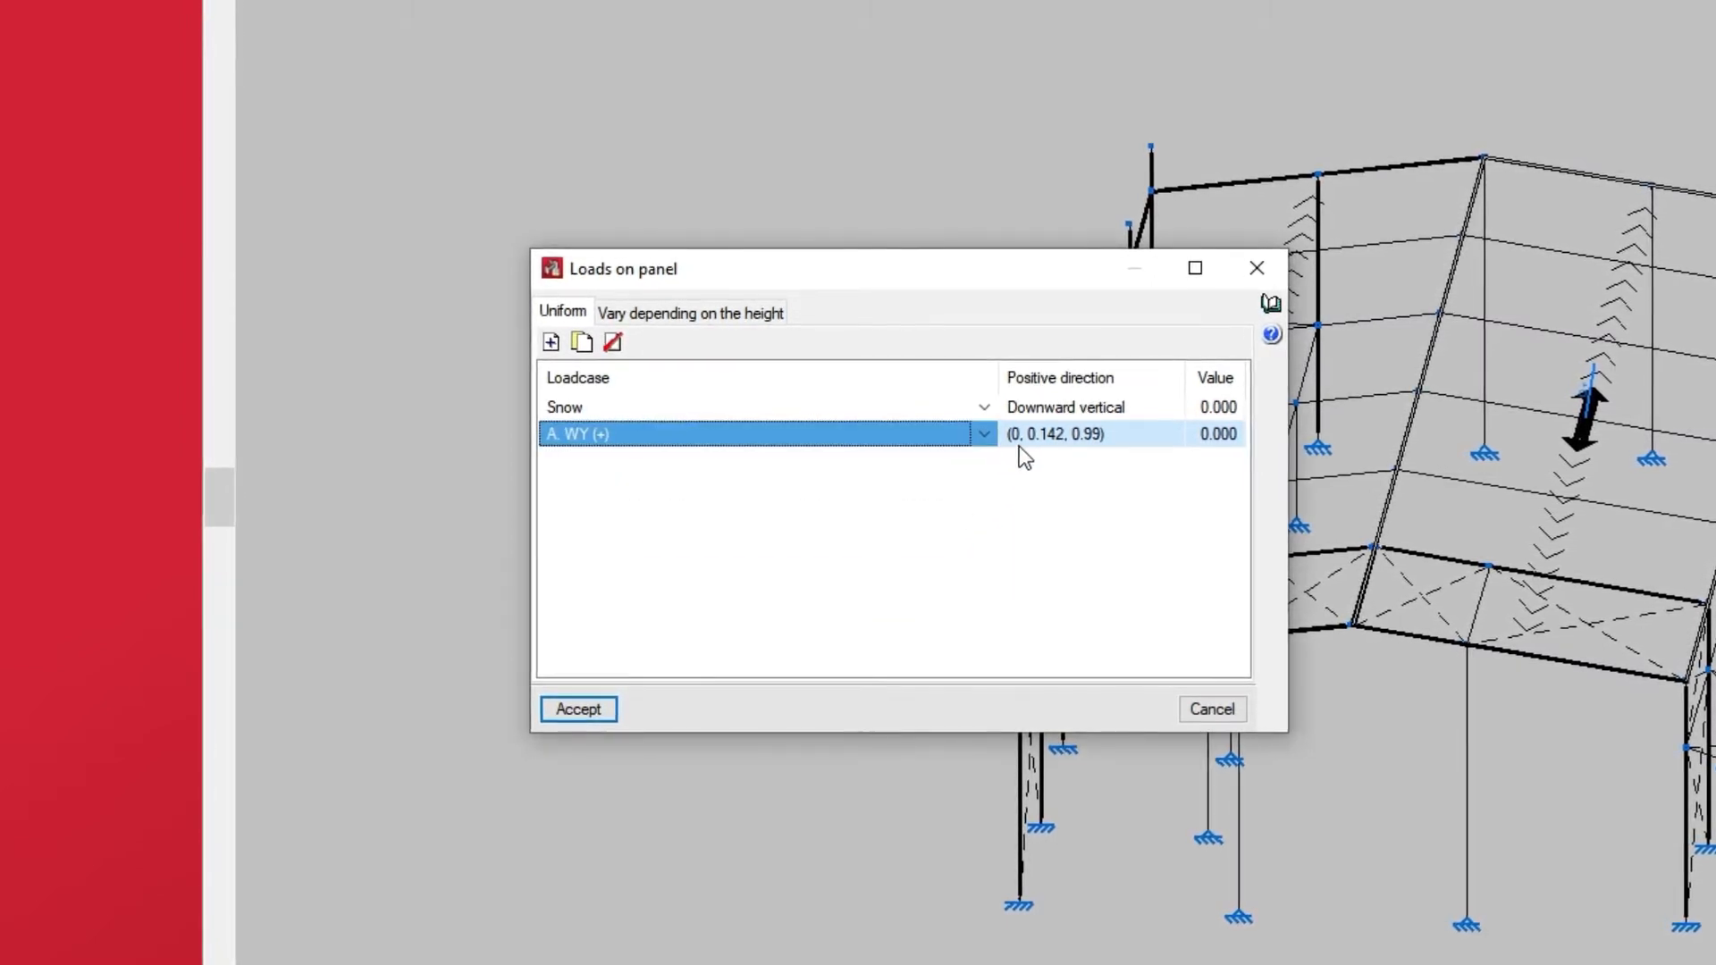
left_click(1111, 443)
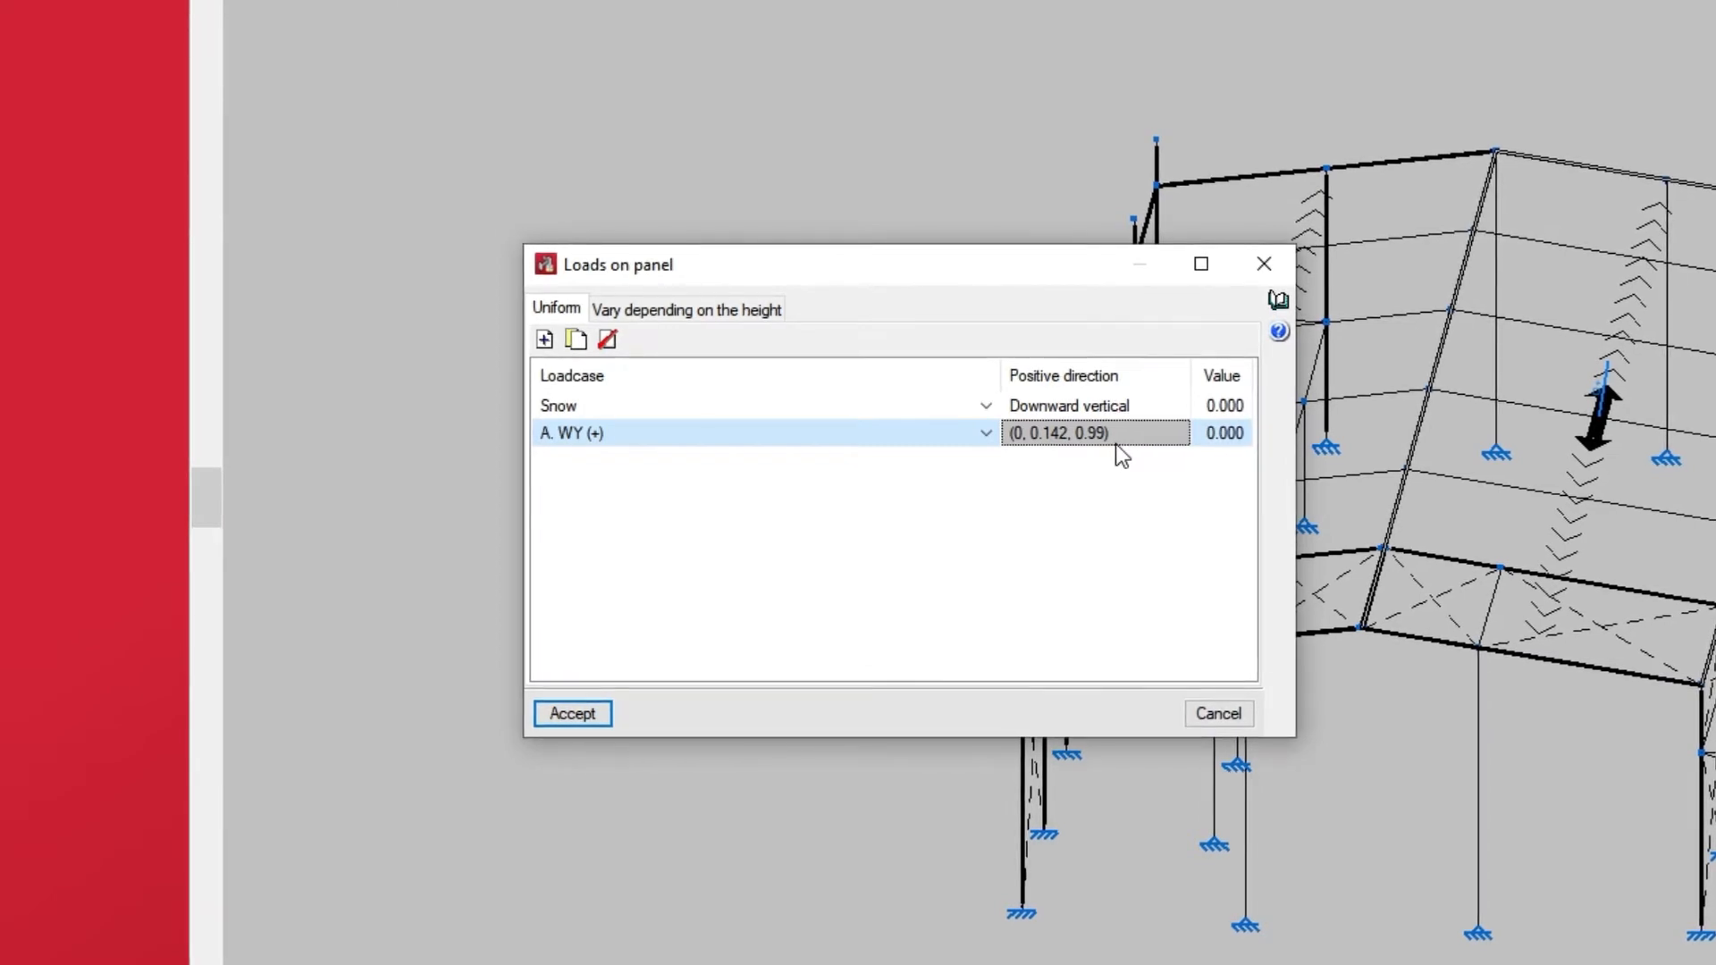
Step: Set the panel's Snow load value to 0.546 and its A. WY (+) load value to 0.52
left_click(1213, 406)
type("0.546")
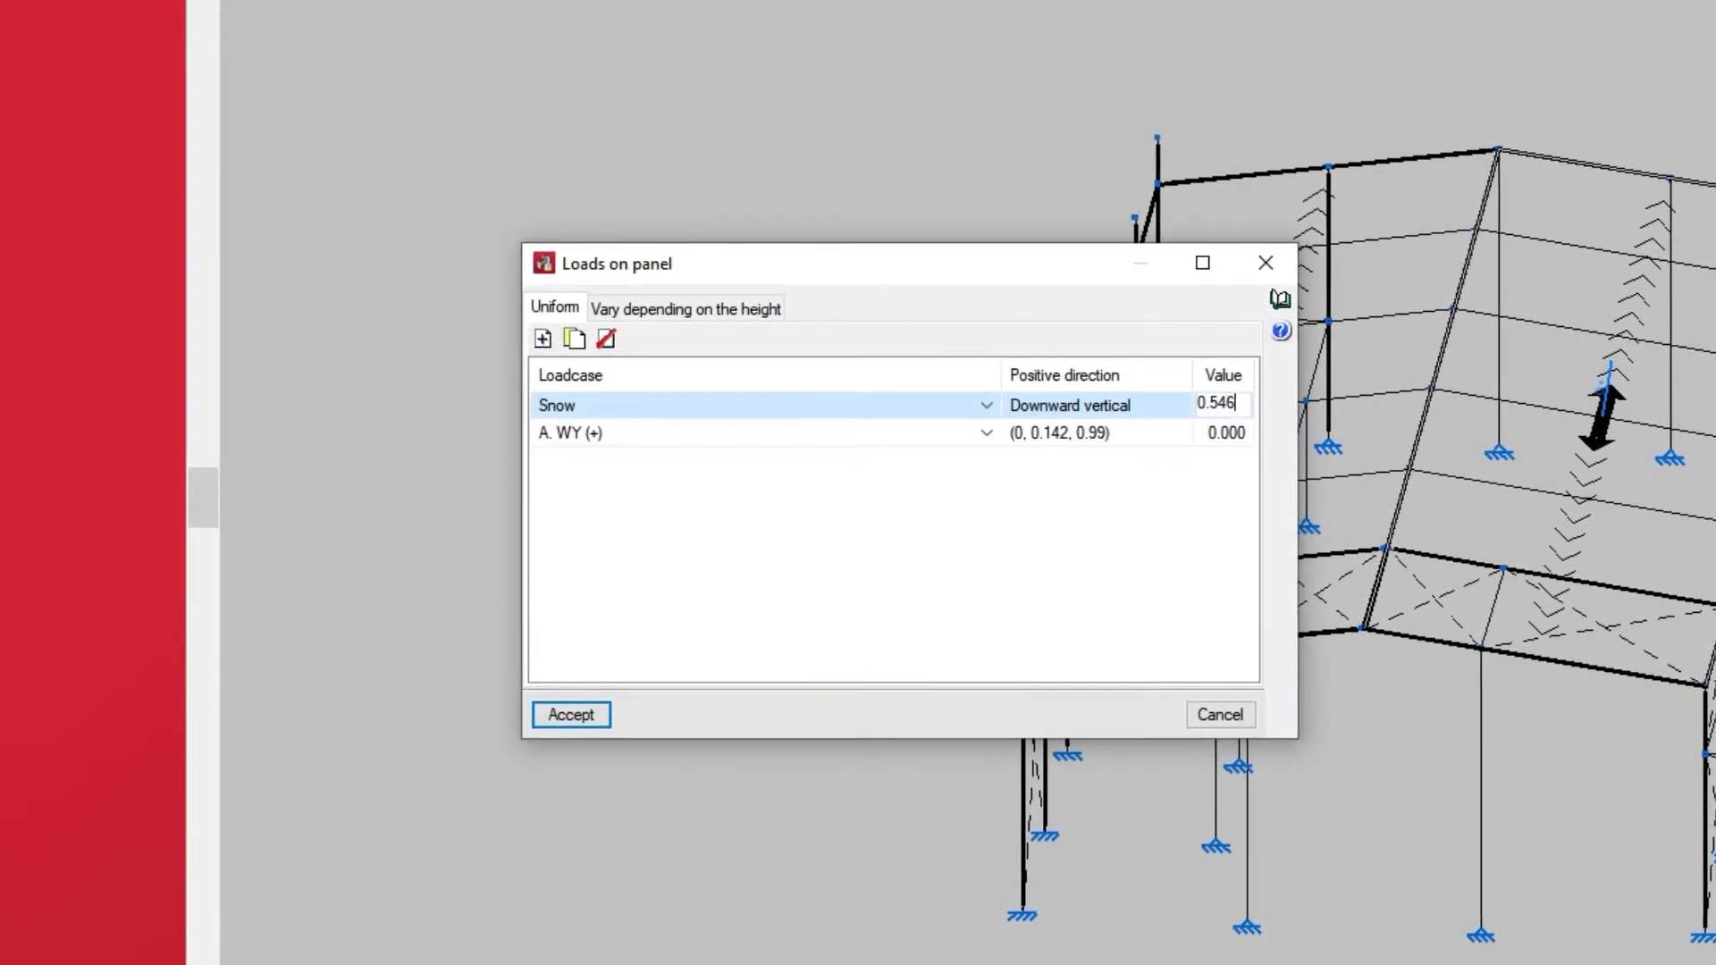
left_click(1215, 434)
type("0.52")
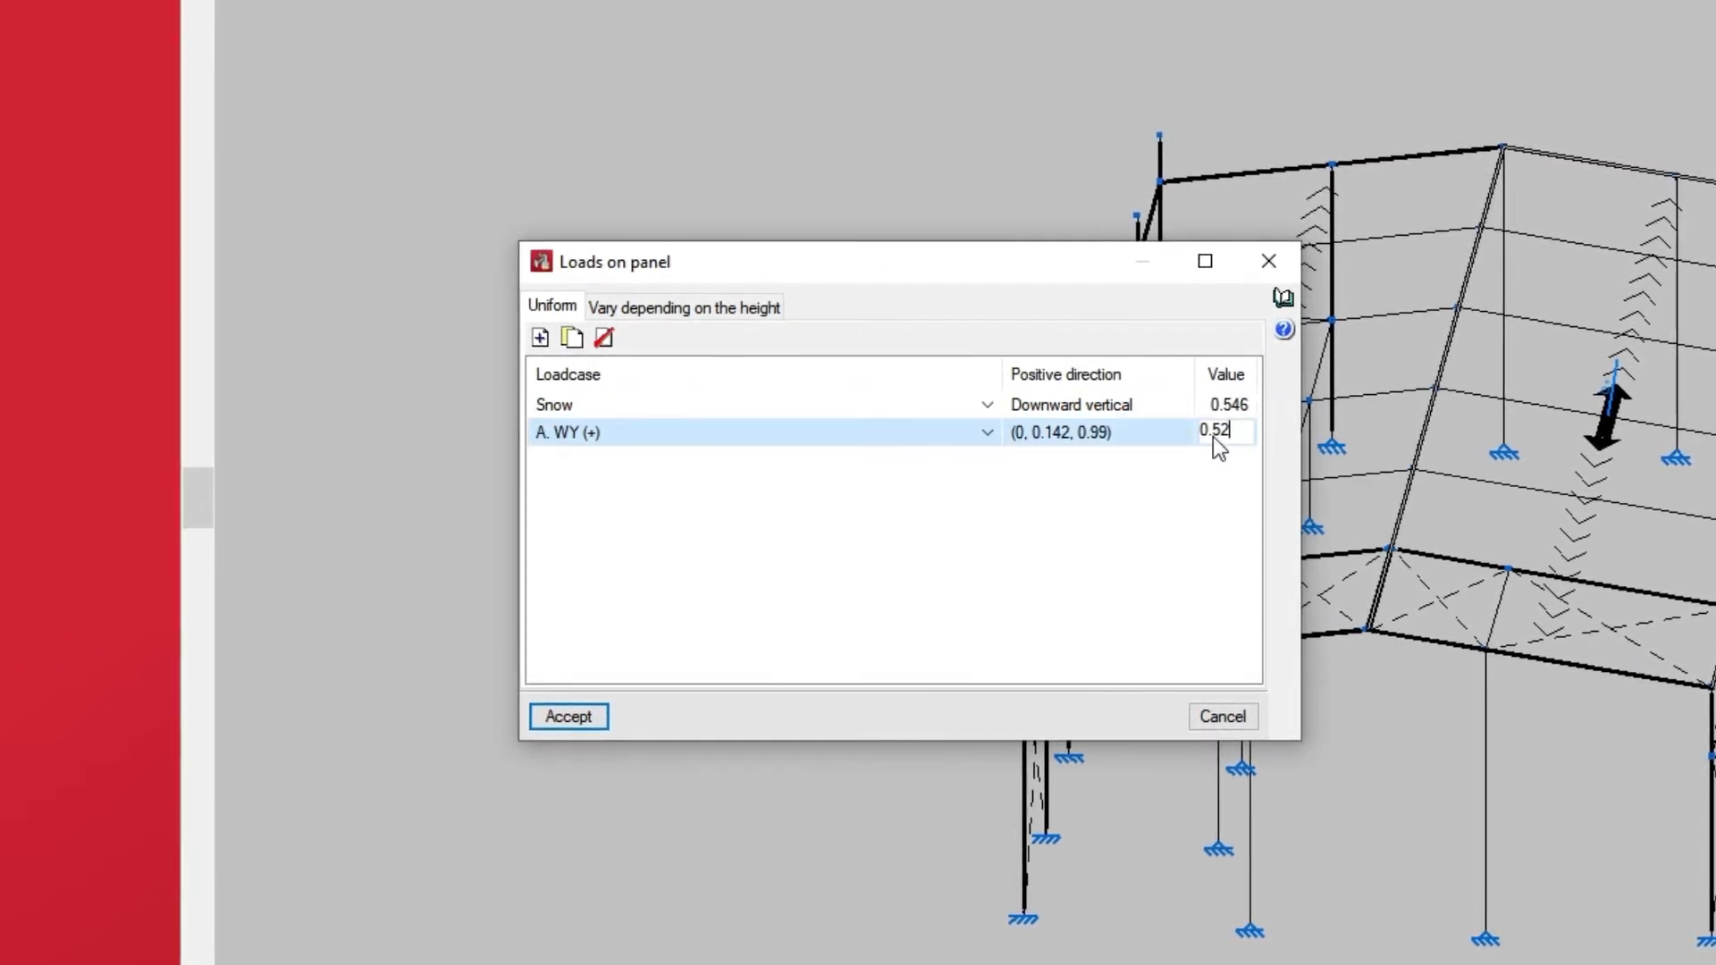
left_click(1217, 485)
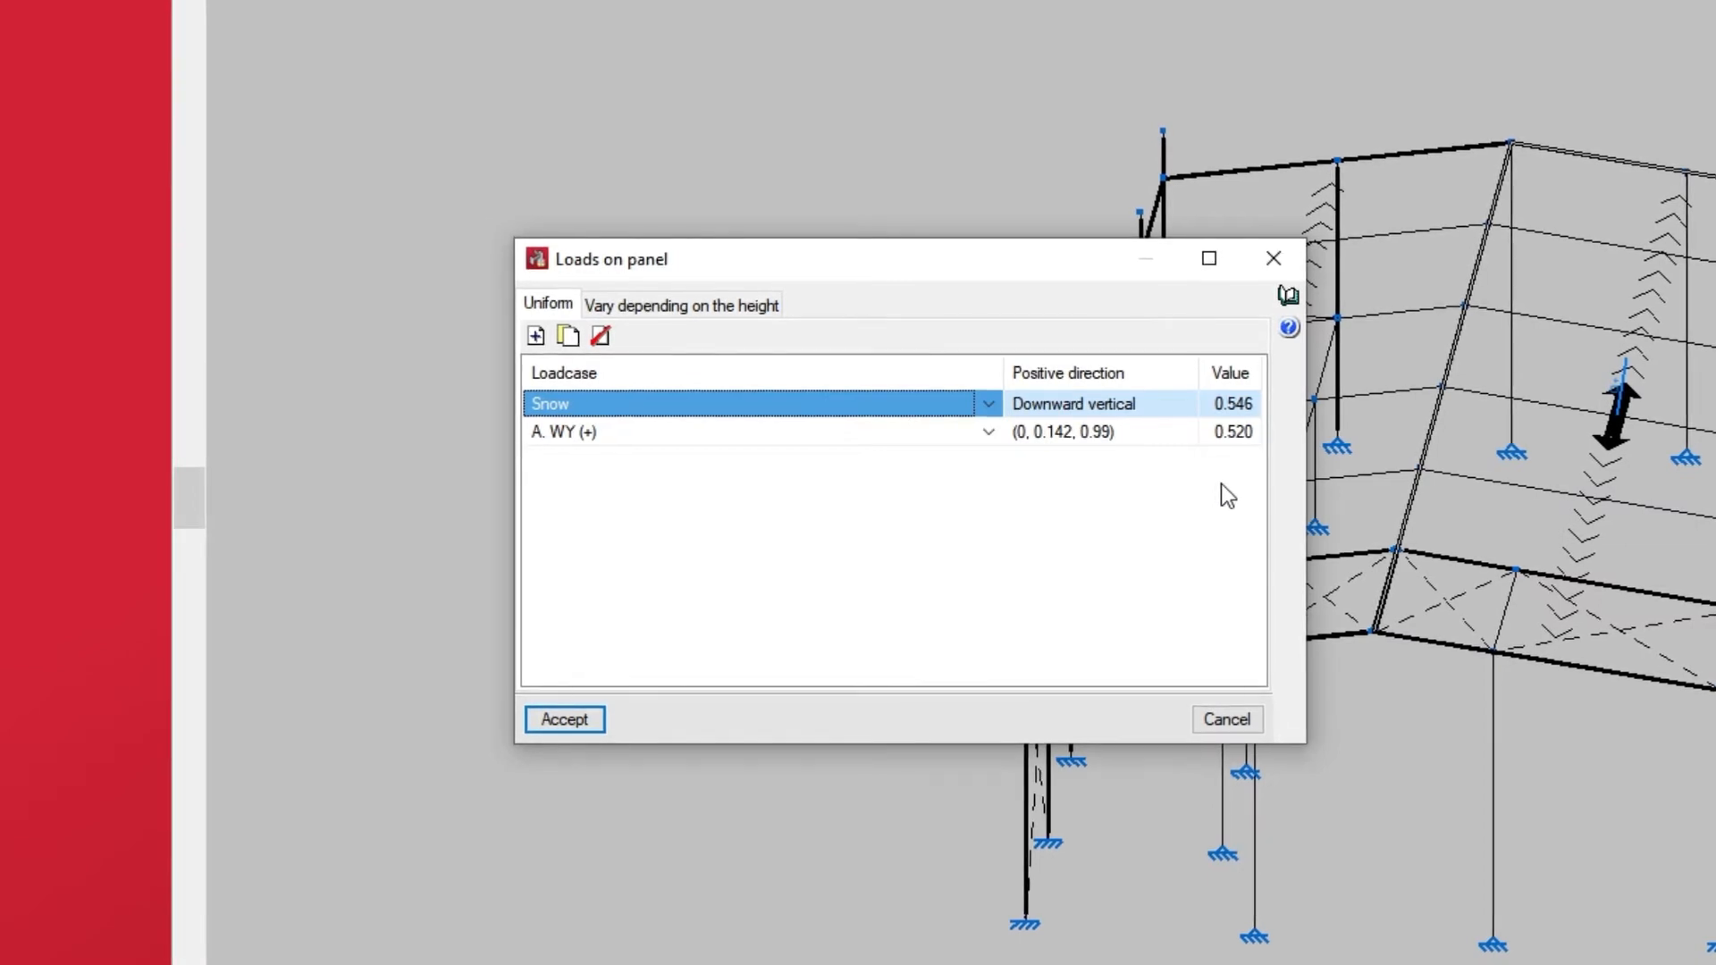
Step: Check the fields for loads varying with height, and accept the uniform loads on the panel
left_click(767, 307)
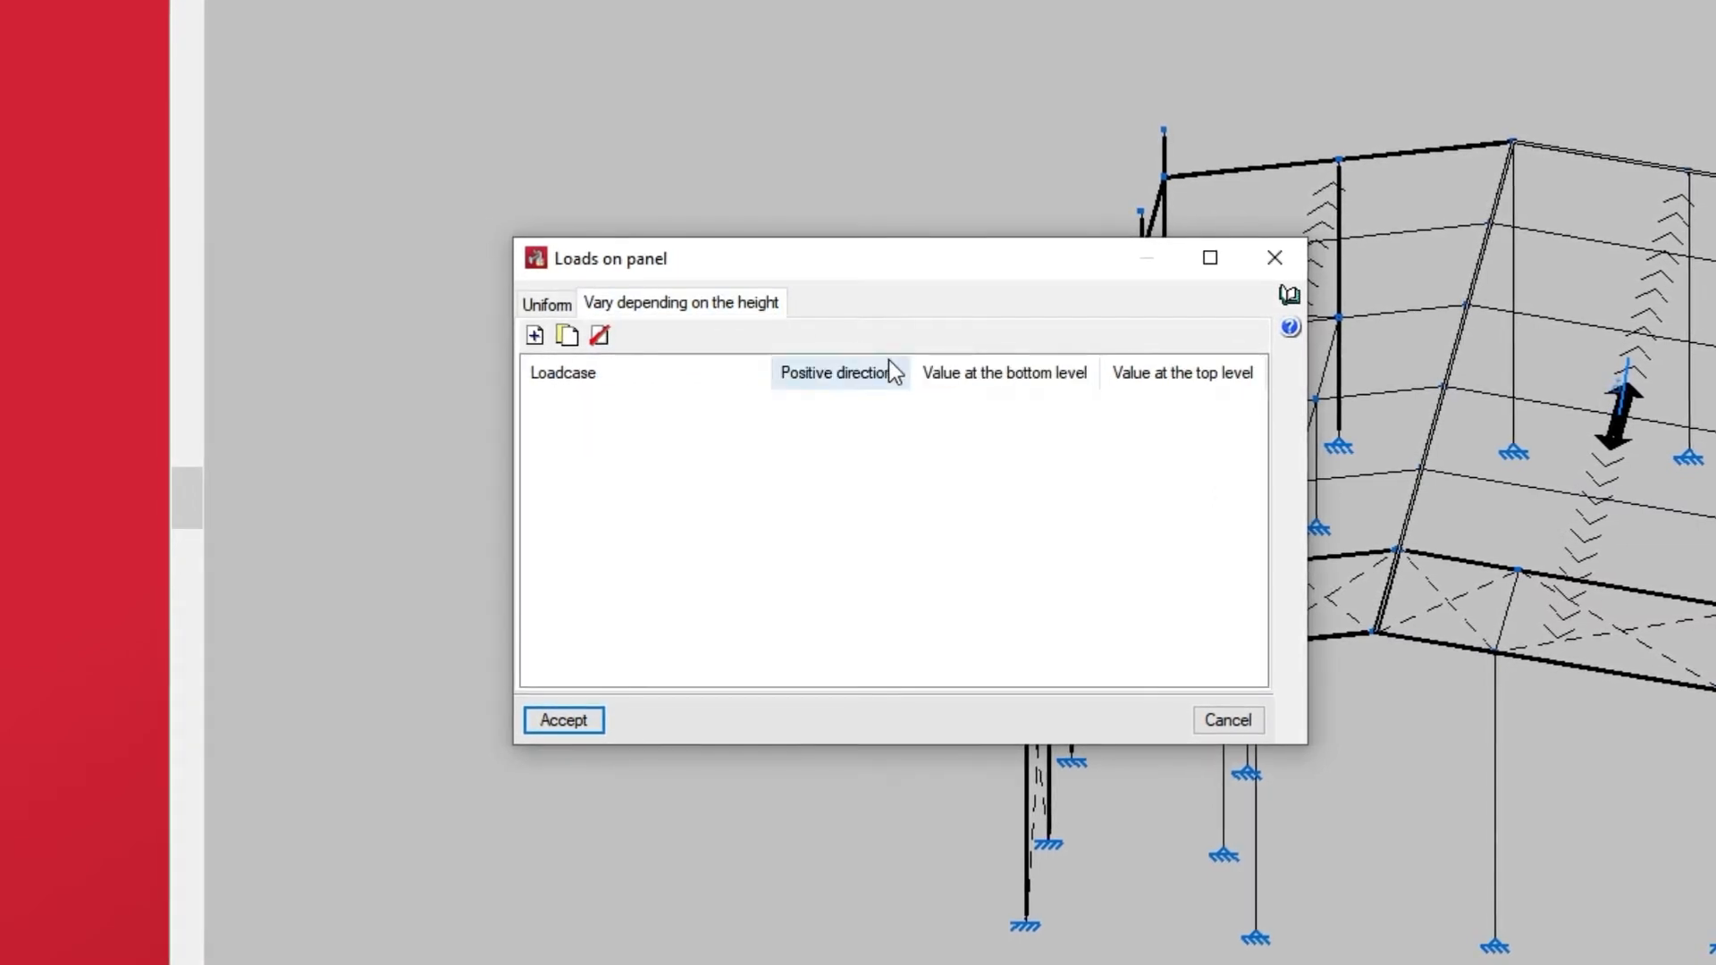
left_click(951, 388)
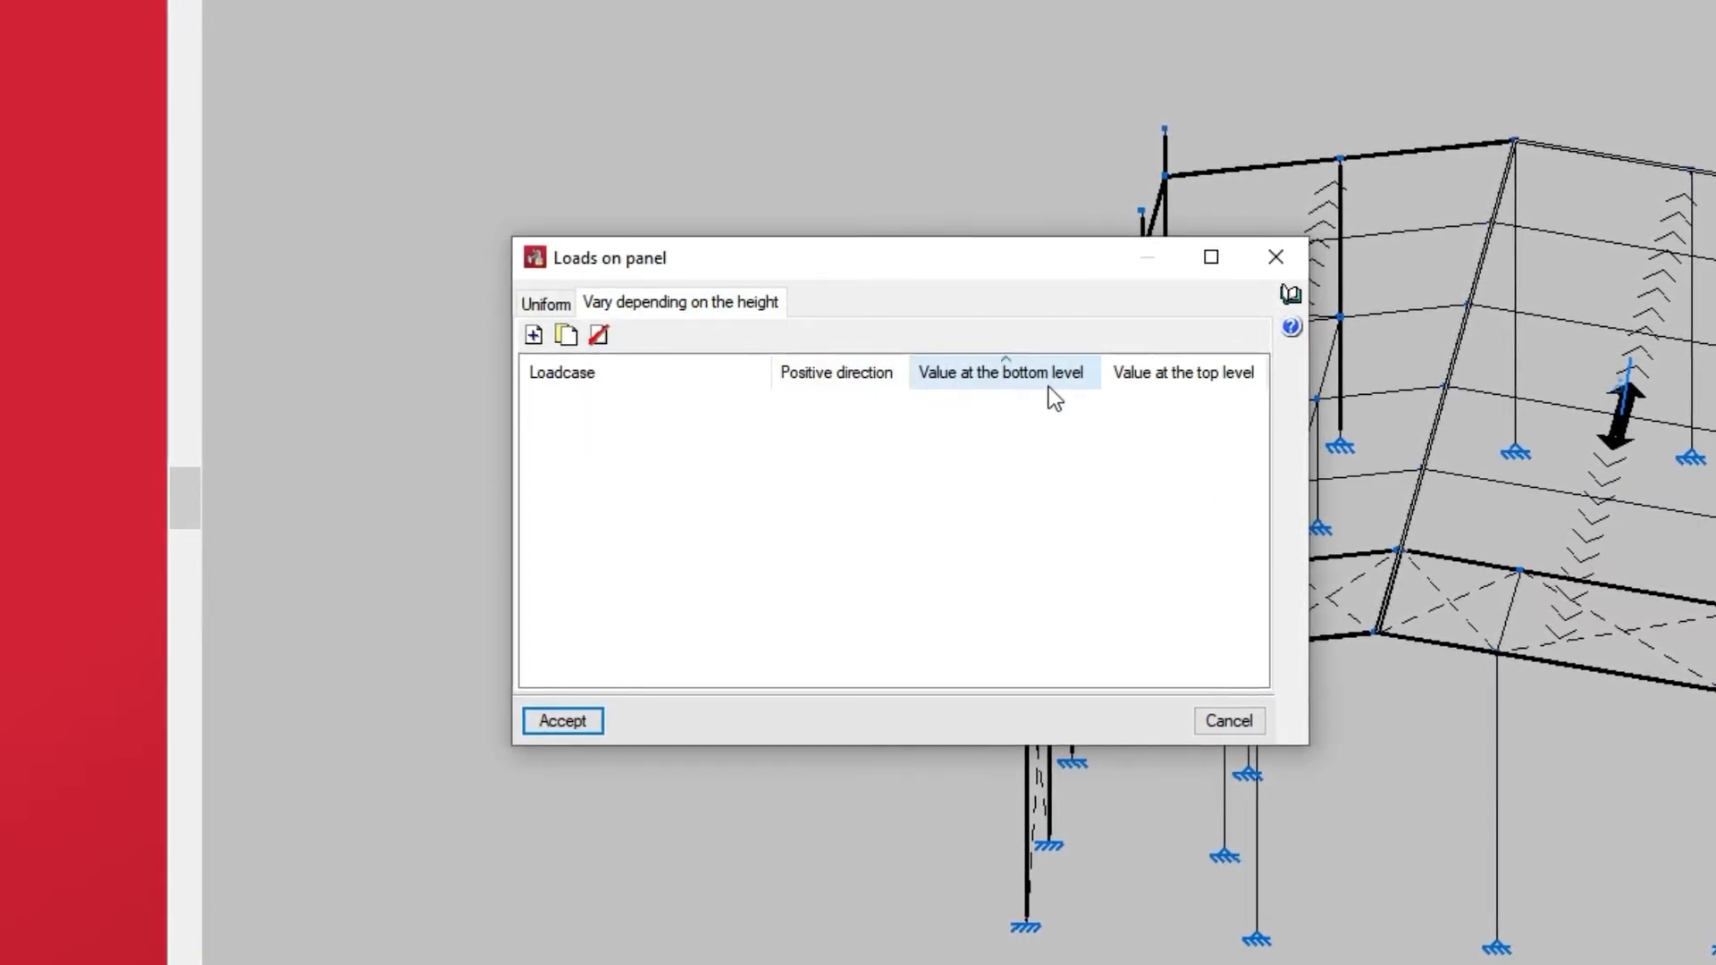
left_click(1161, 388)
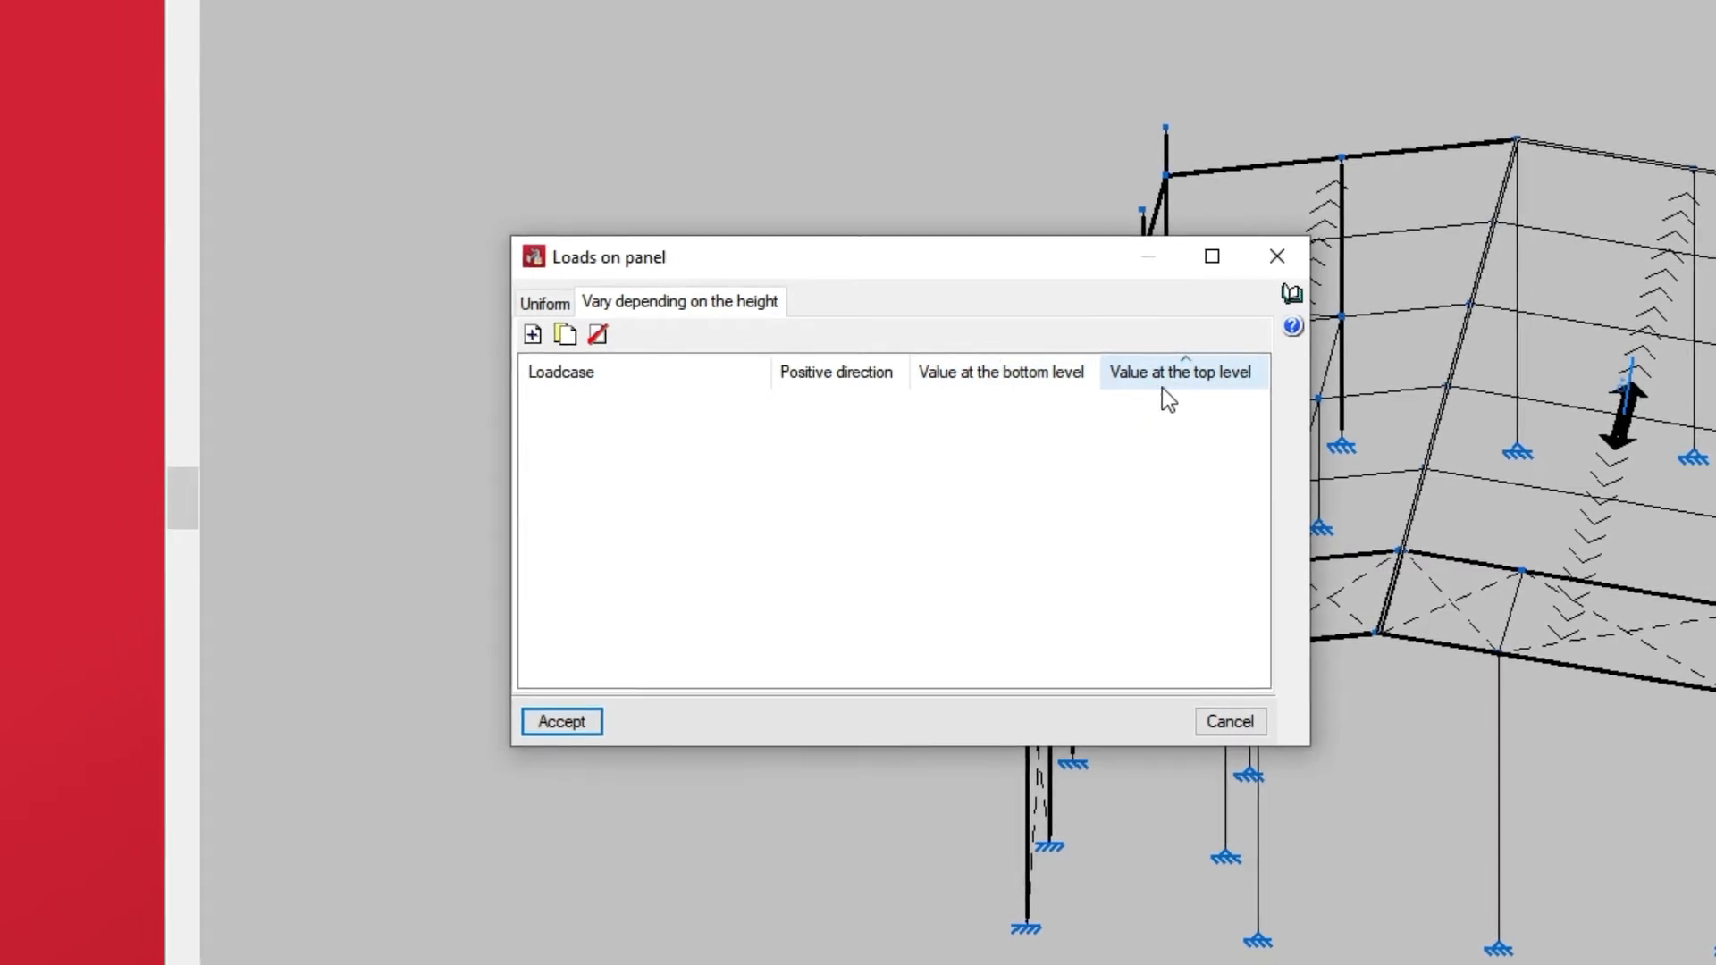
left_click(570, 306)
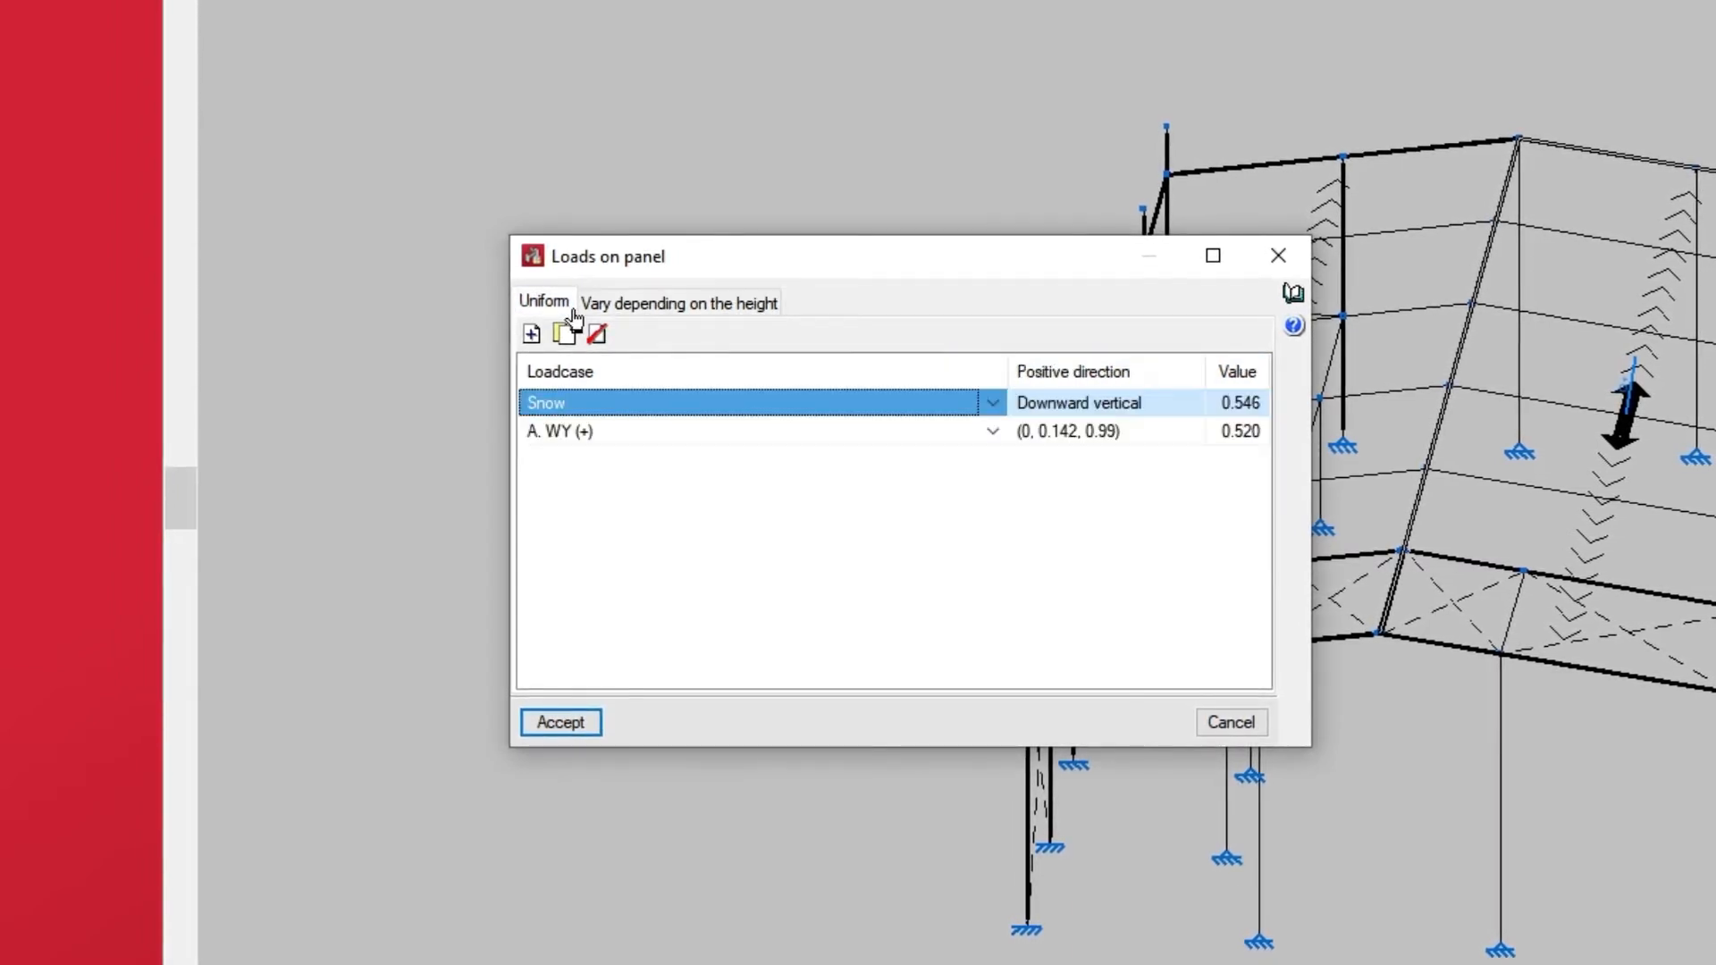
left_click(595, 724)
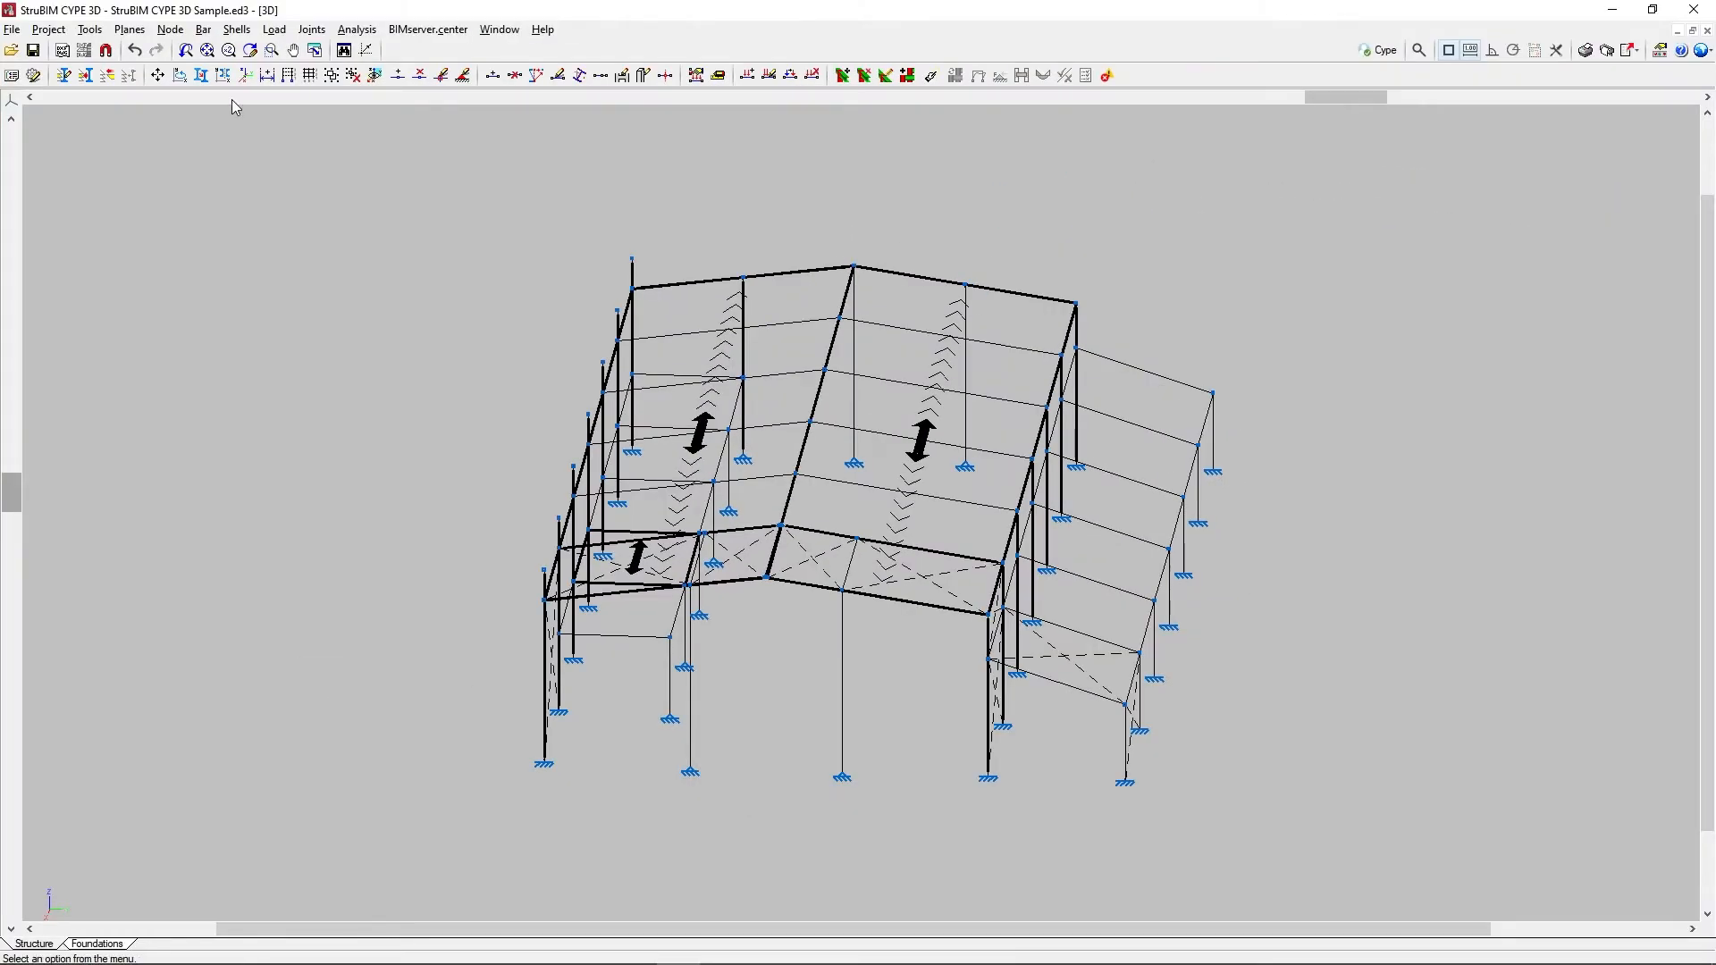
Step: Edit the loads of both main roof-slope panels together and accept the uniform Snow and A. WY (+) values
left_click(275, 31)
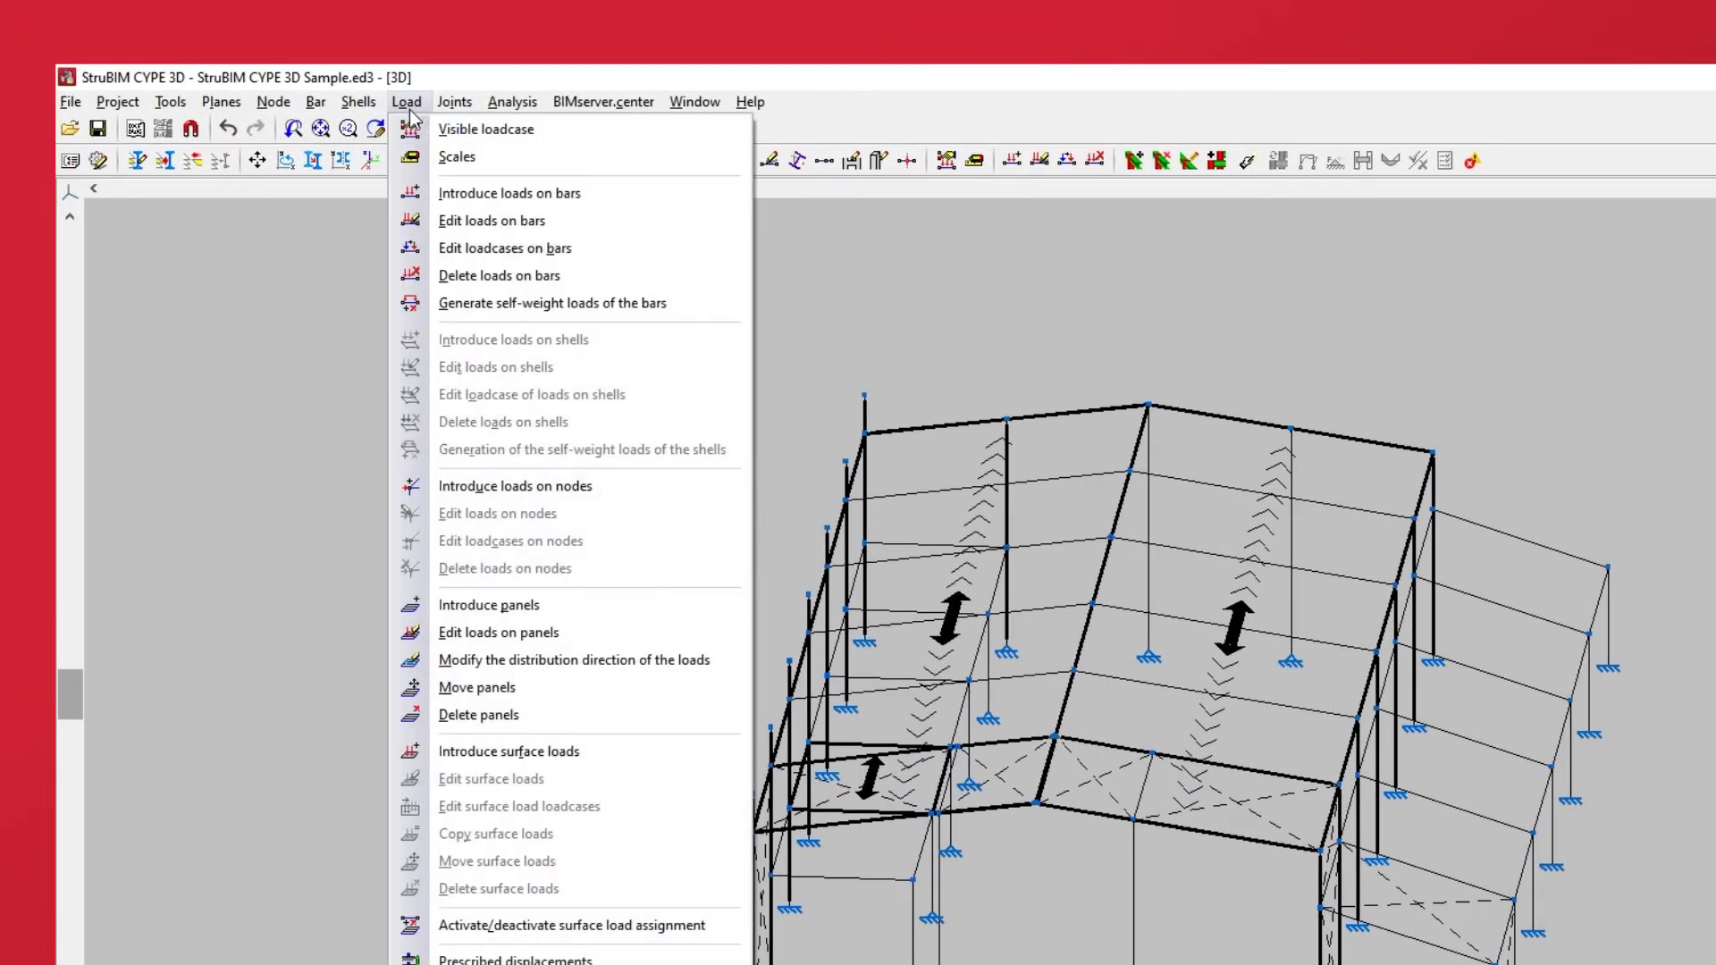
left_click(425, 634)
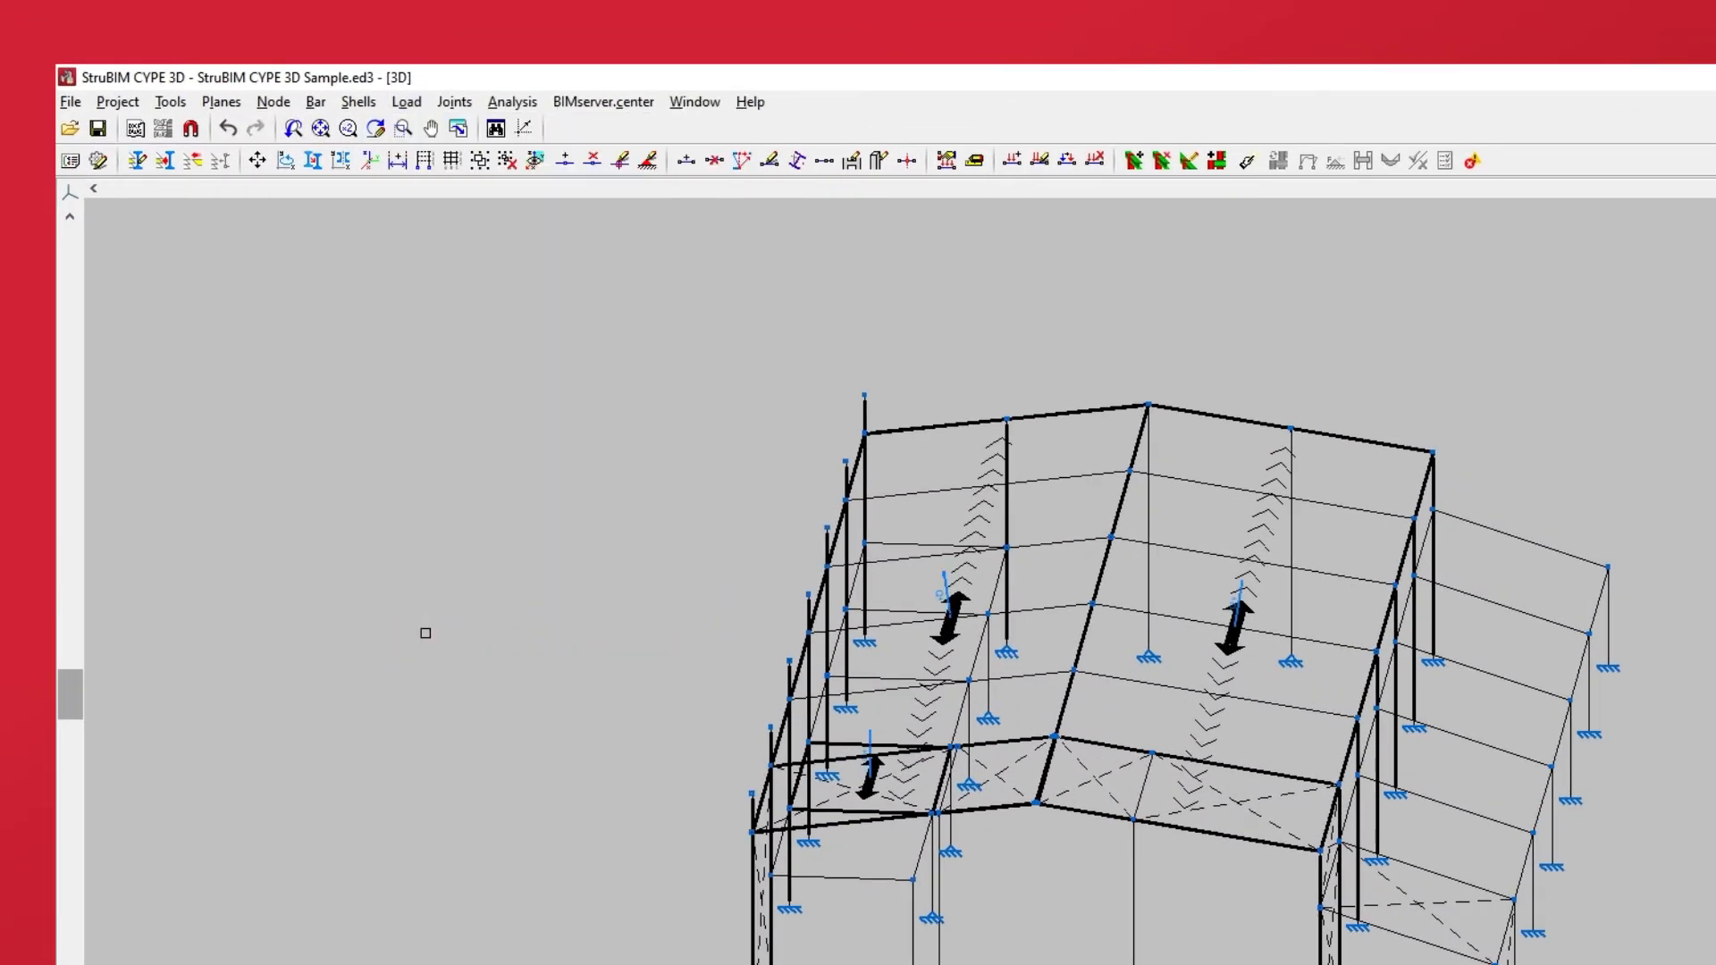
left_click(1130, 655)
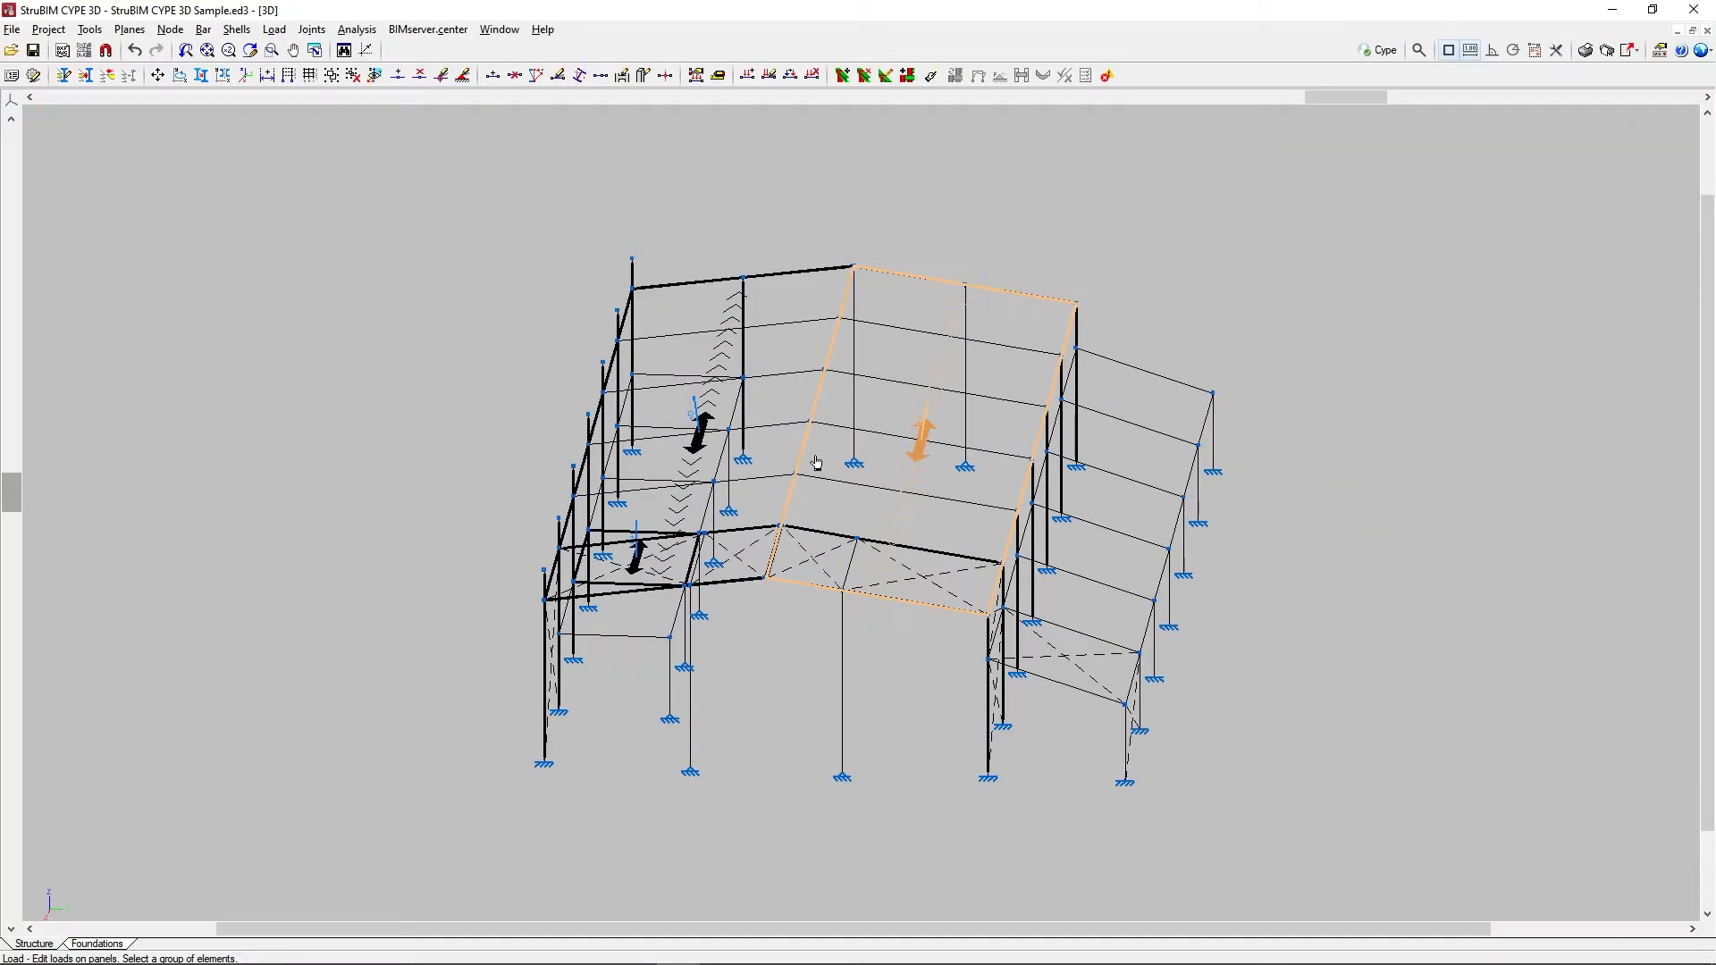
left_click(764, 458)
right_click(764, 459)
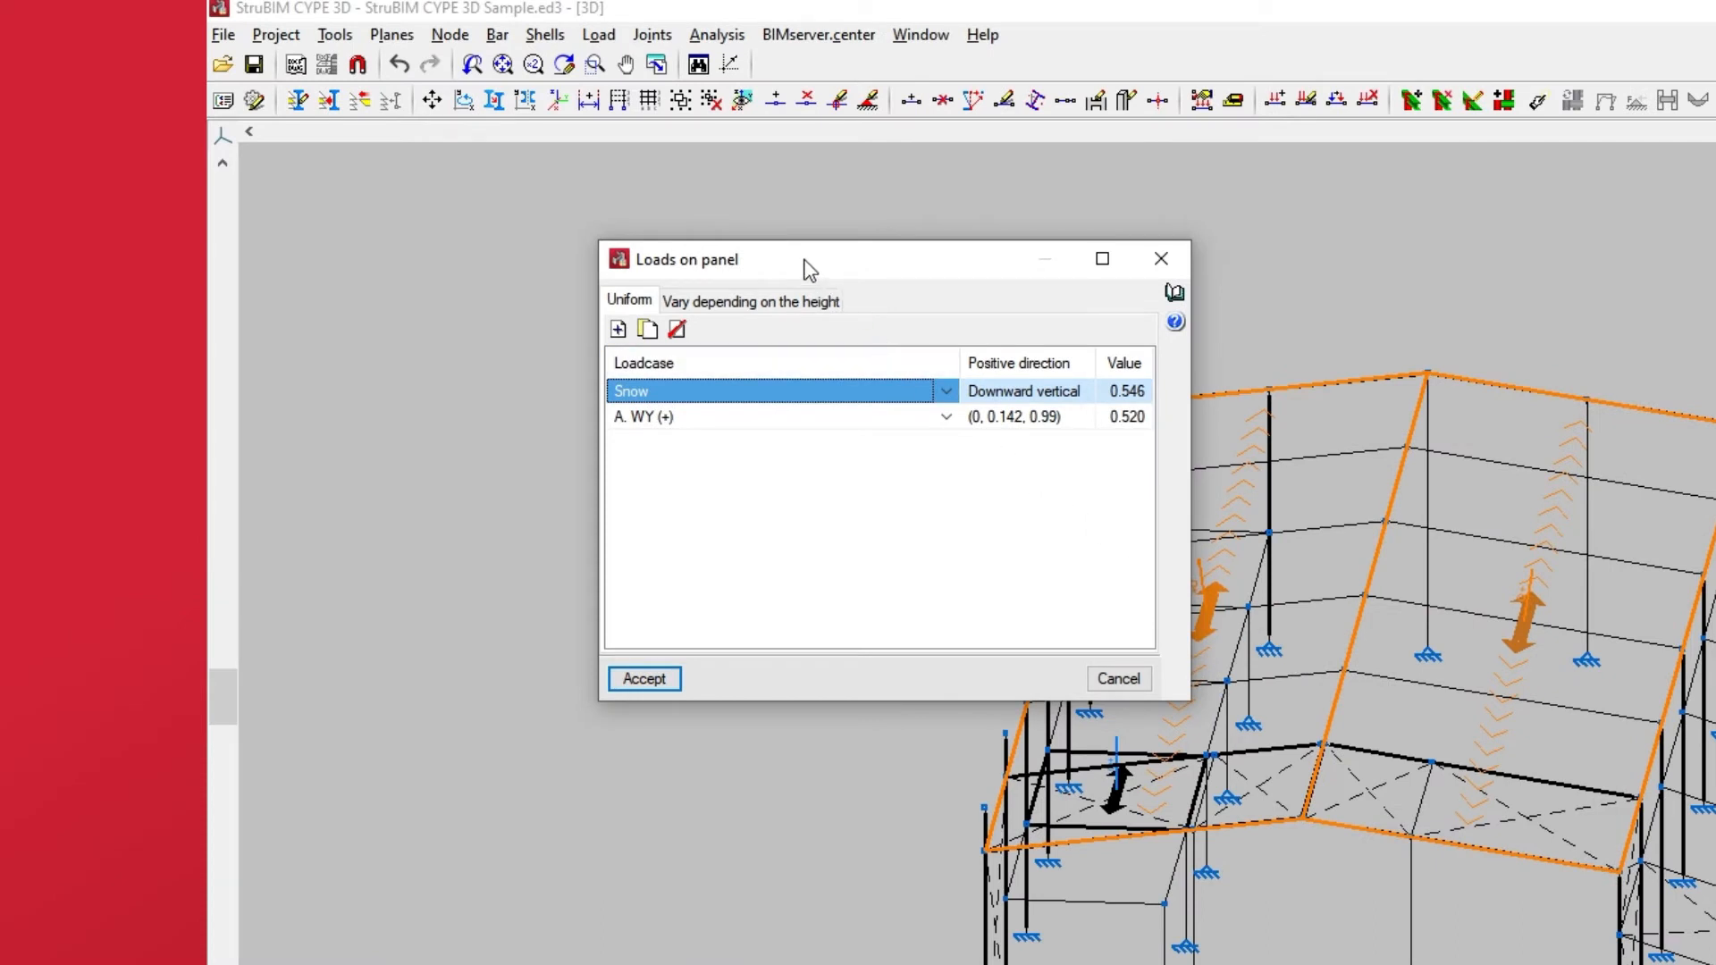
left_click(1125, 394)
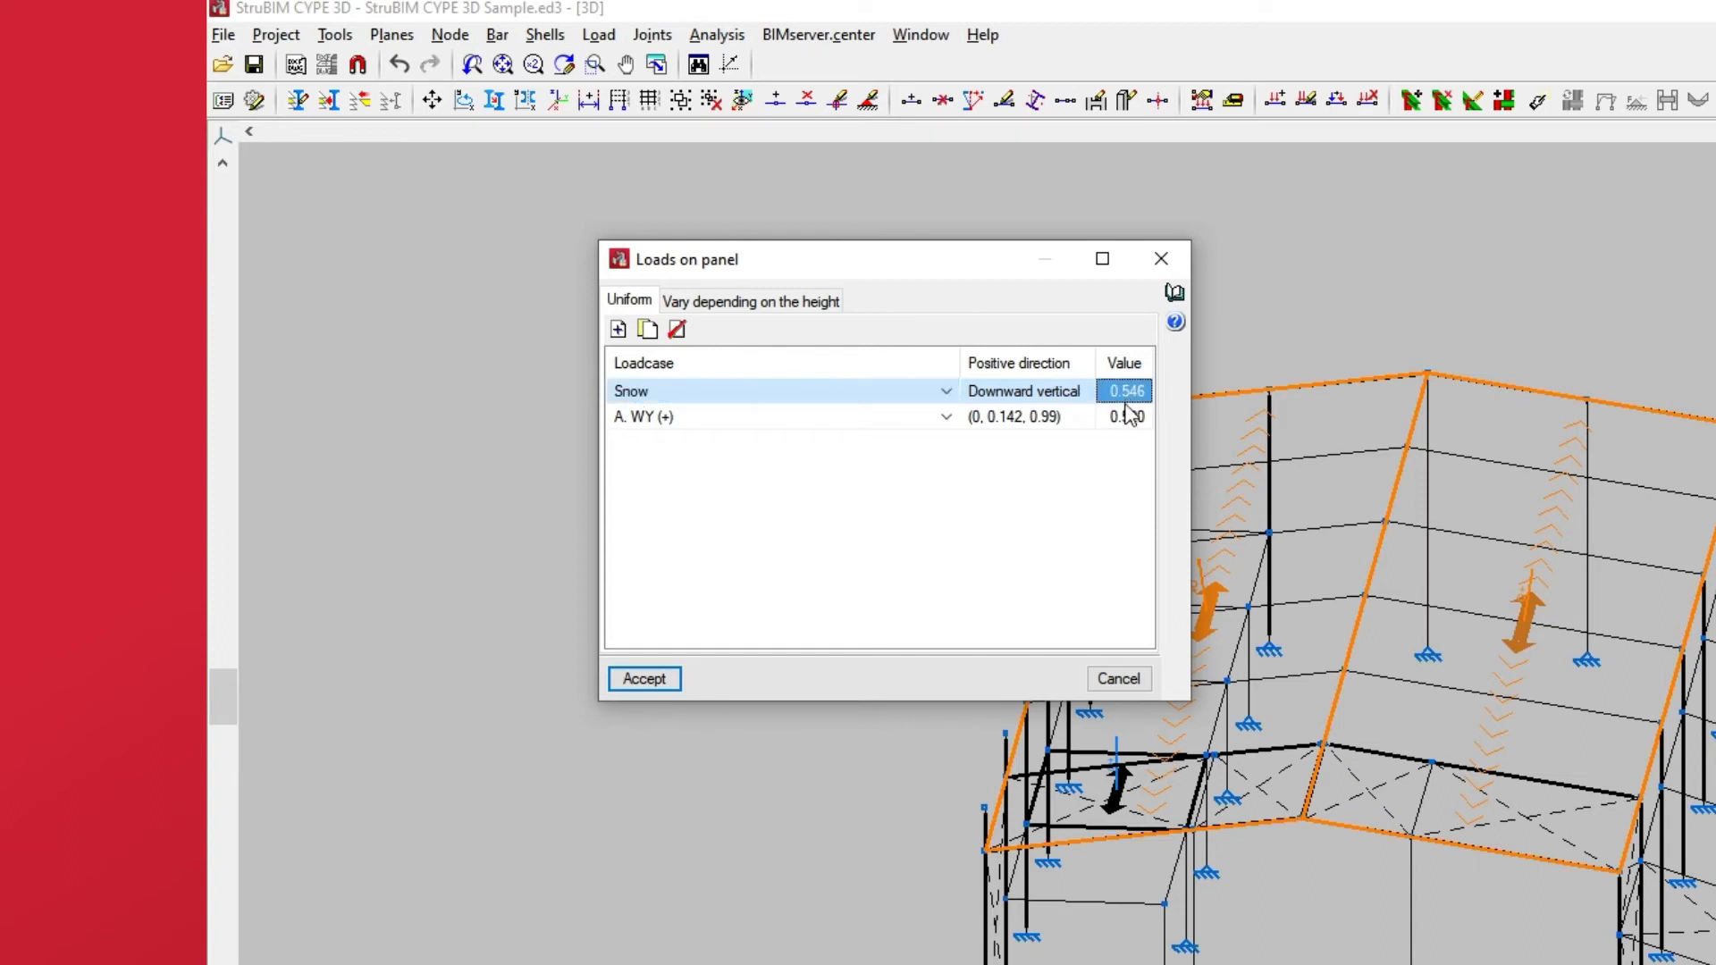
left_click(1126, 424)
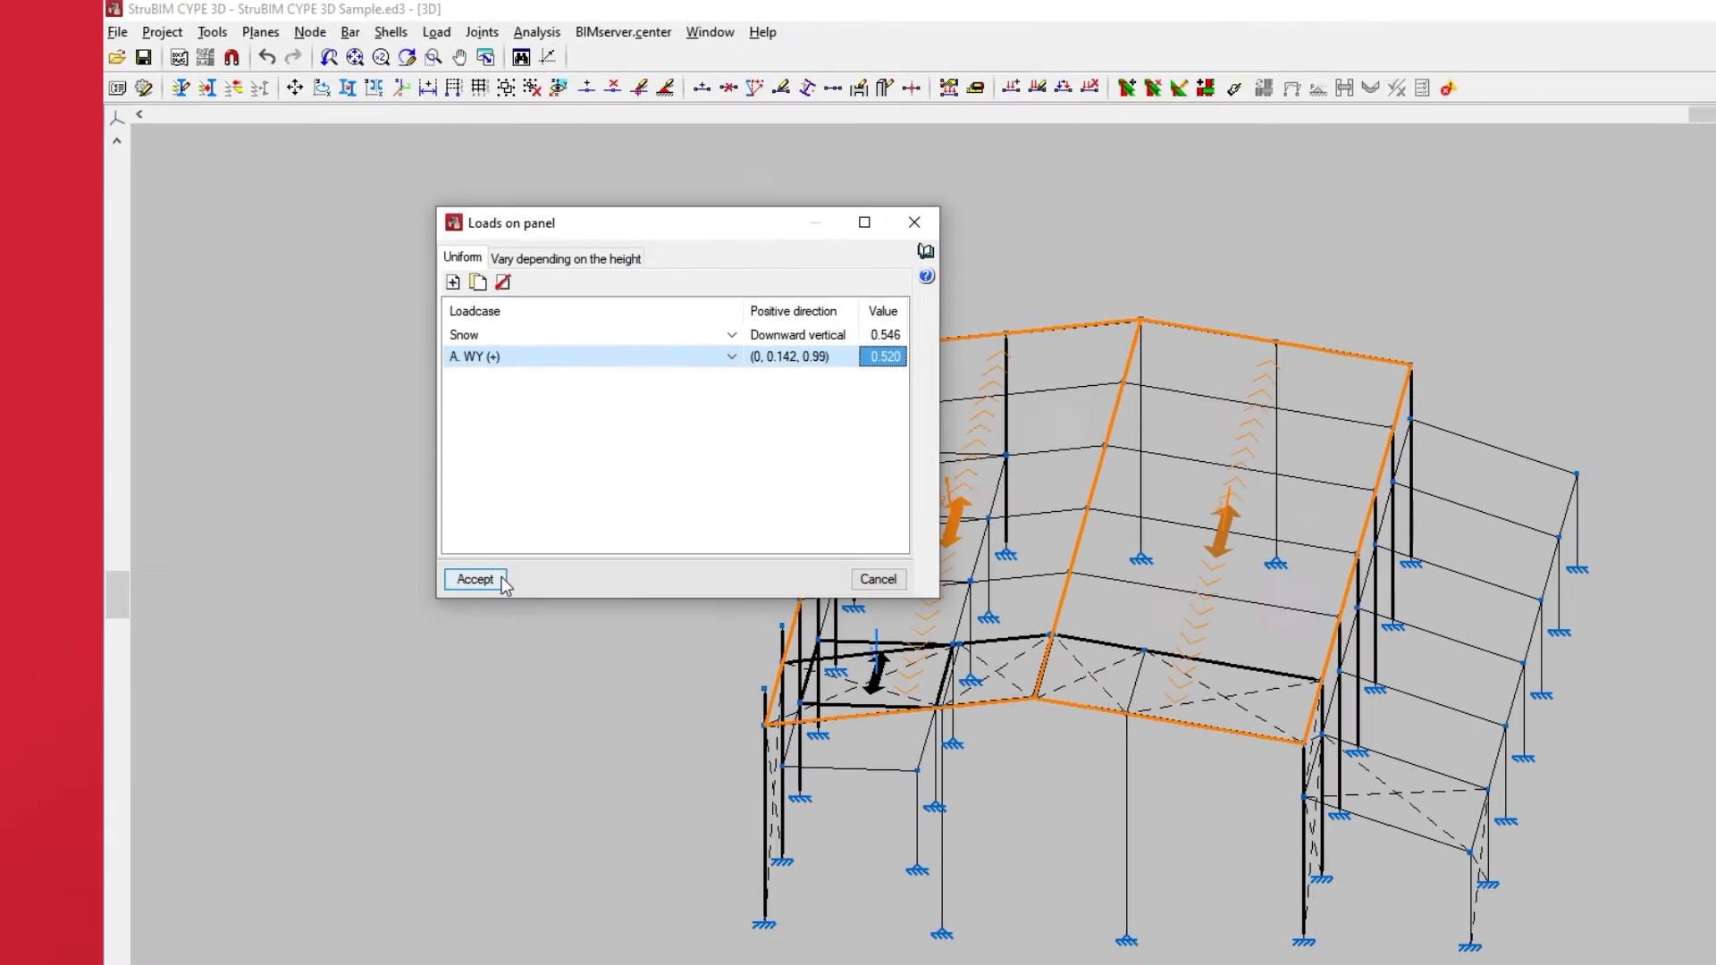
left_click(644, 679)
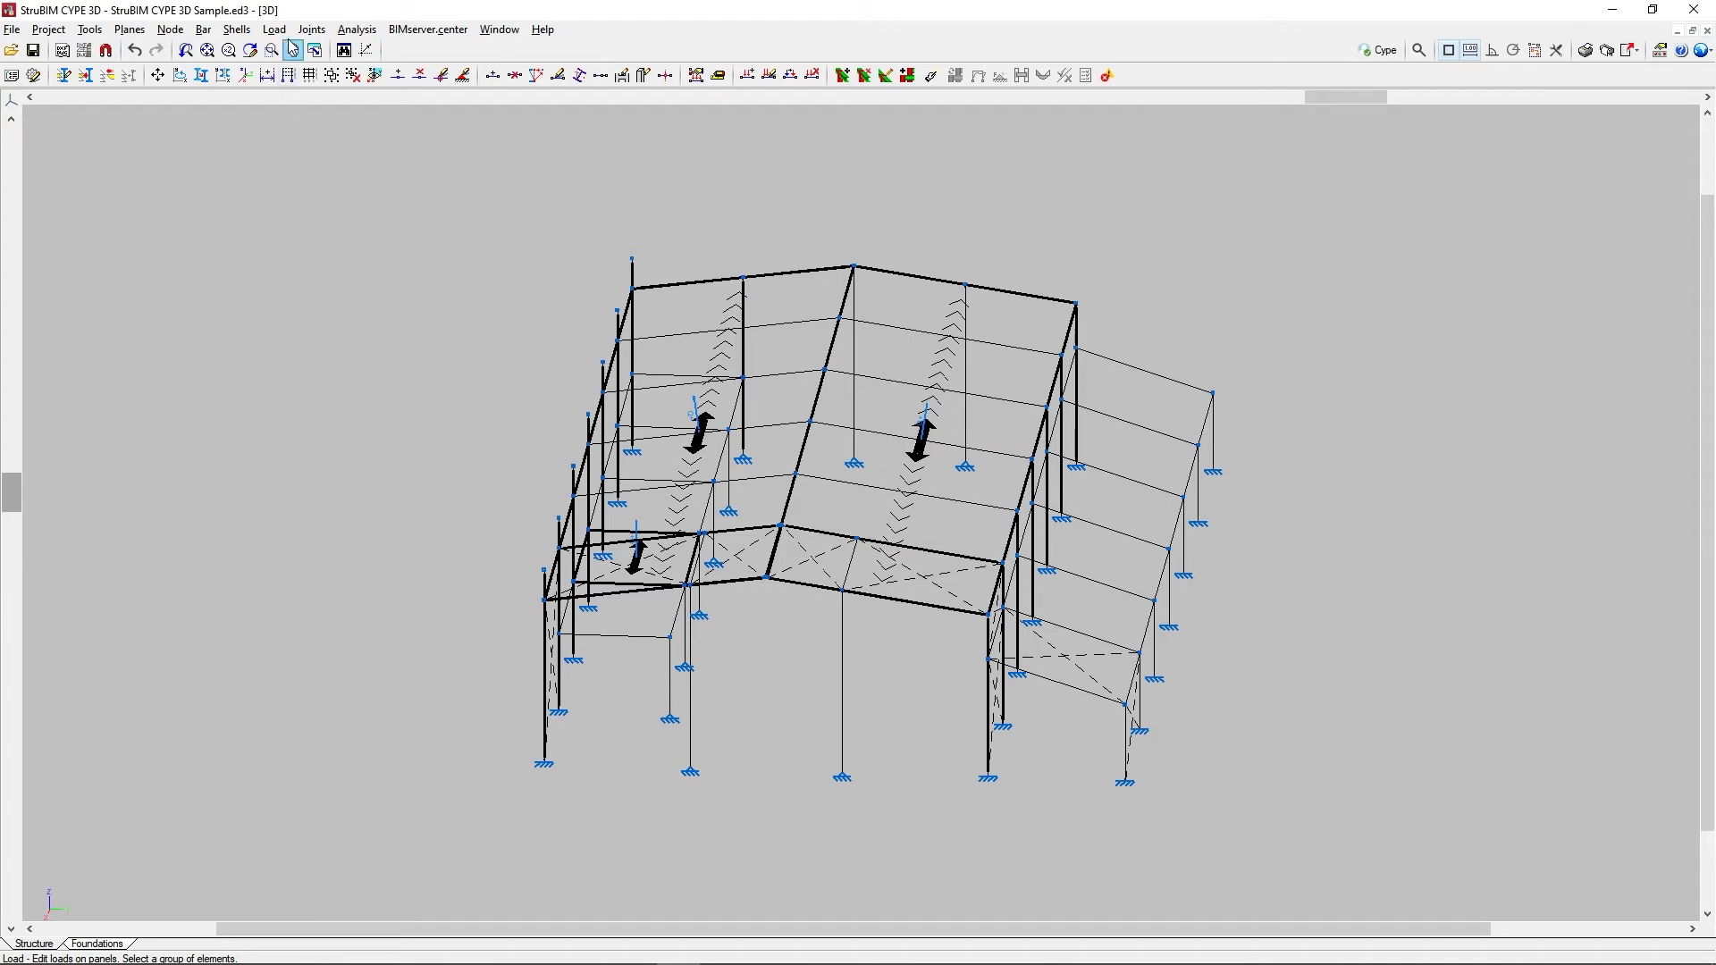
Step: Modify the load distribution direction of the main roof-slope panel farther from the small canopy panel so it runs along the frame rafters
left_click(274, 29)
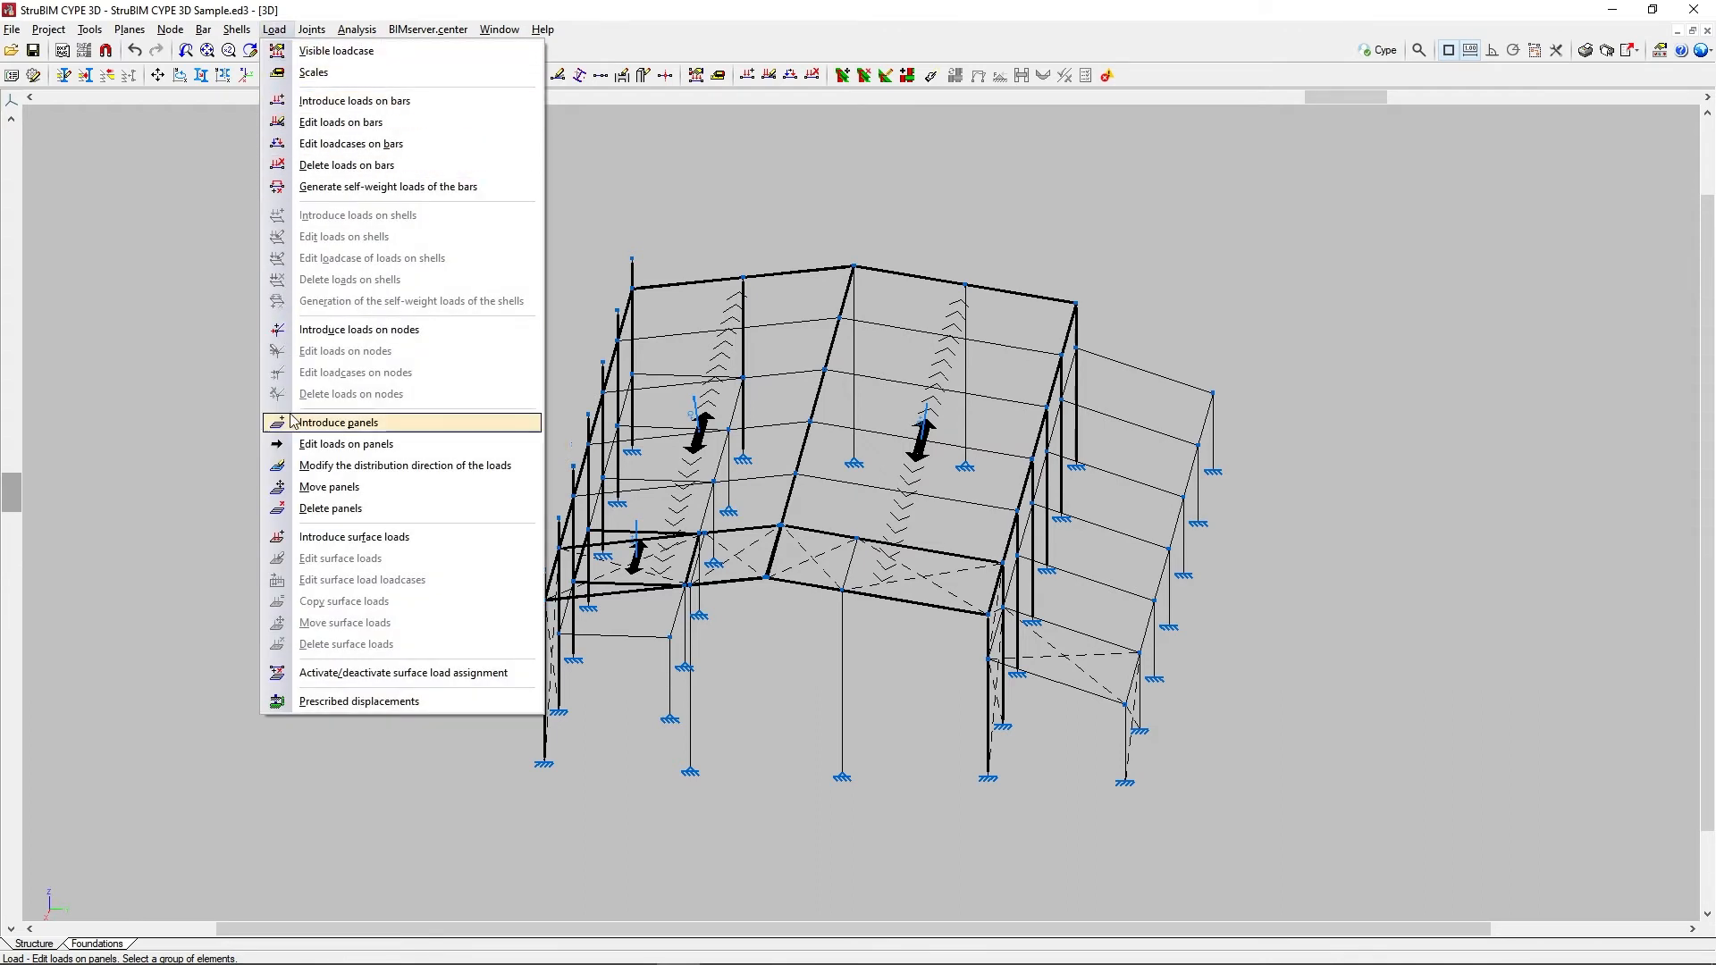
left_click(302, 466)
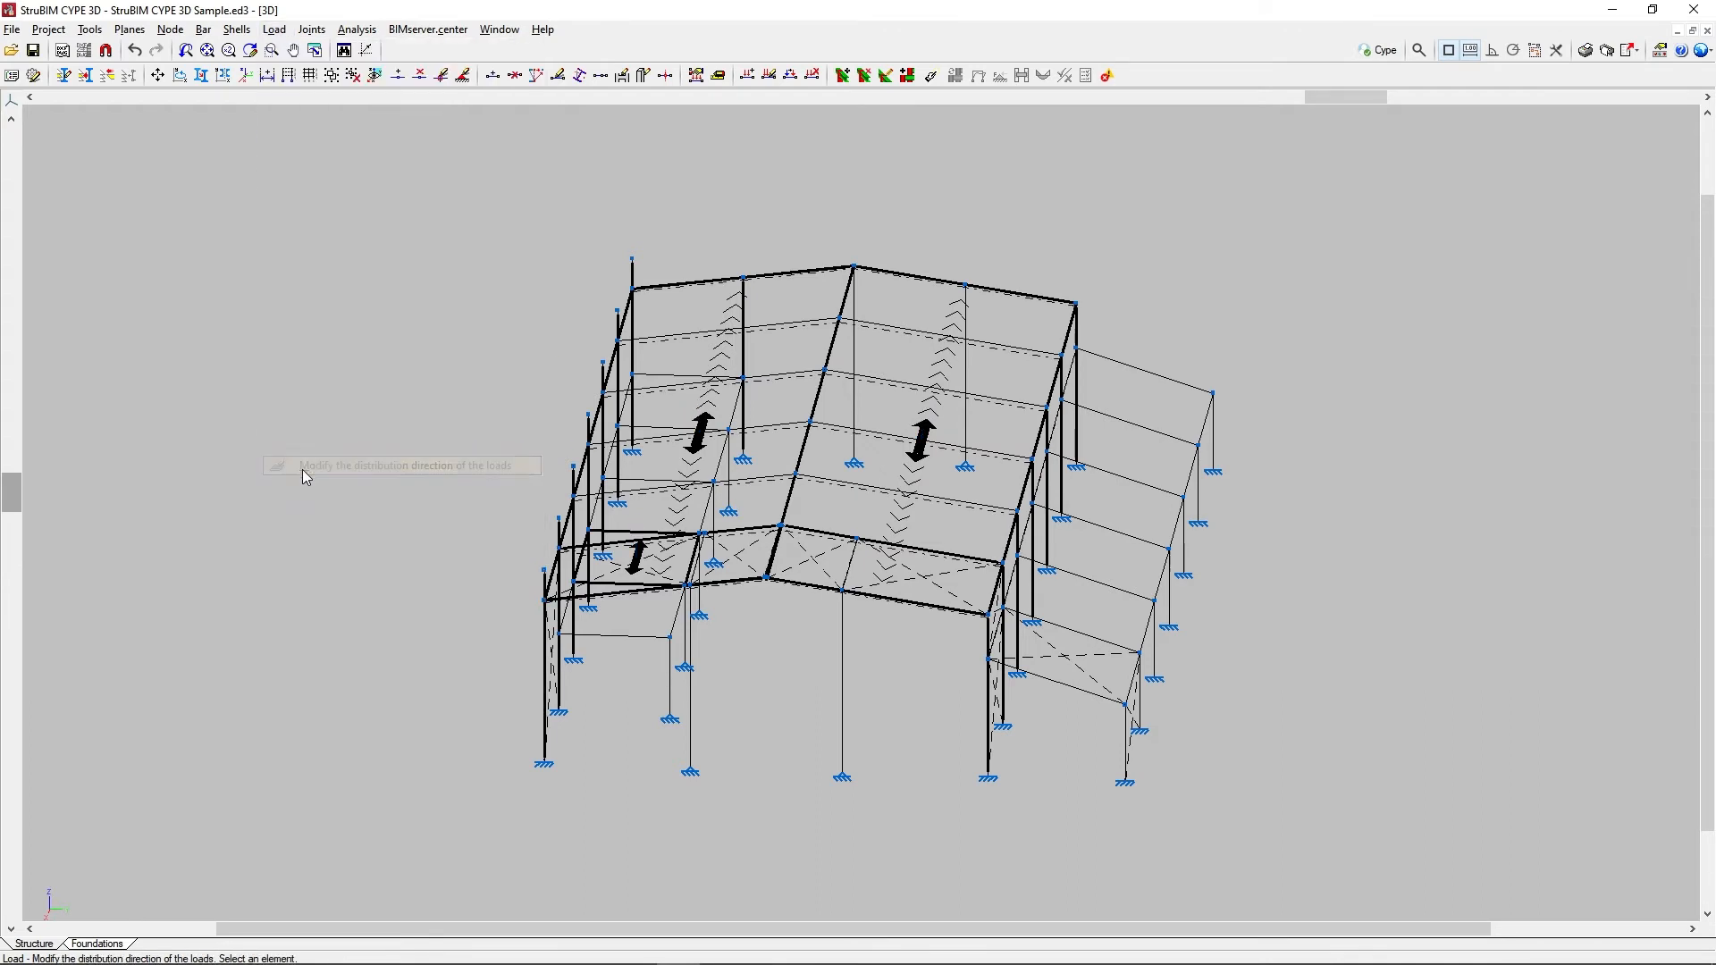
left_click(870, 460)
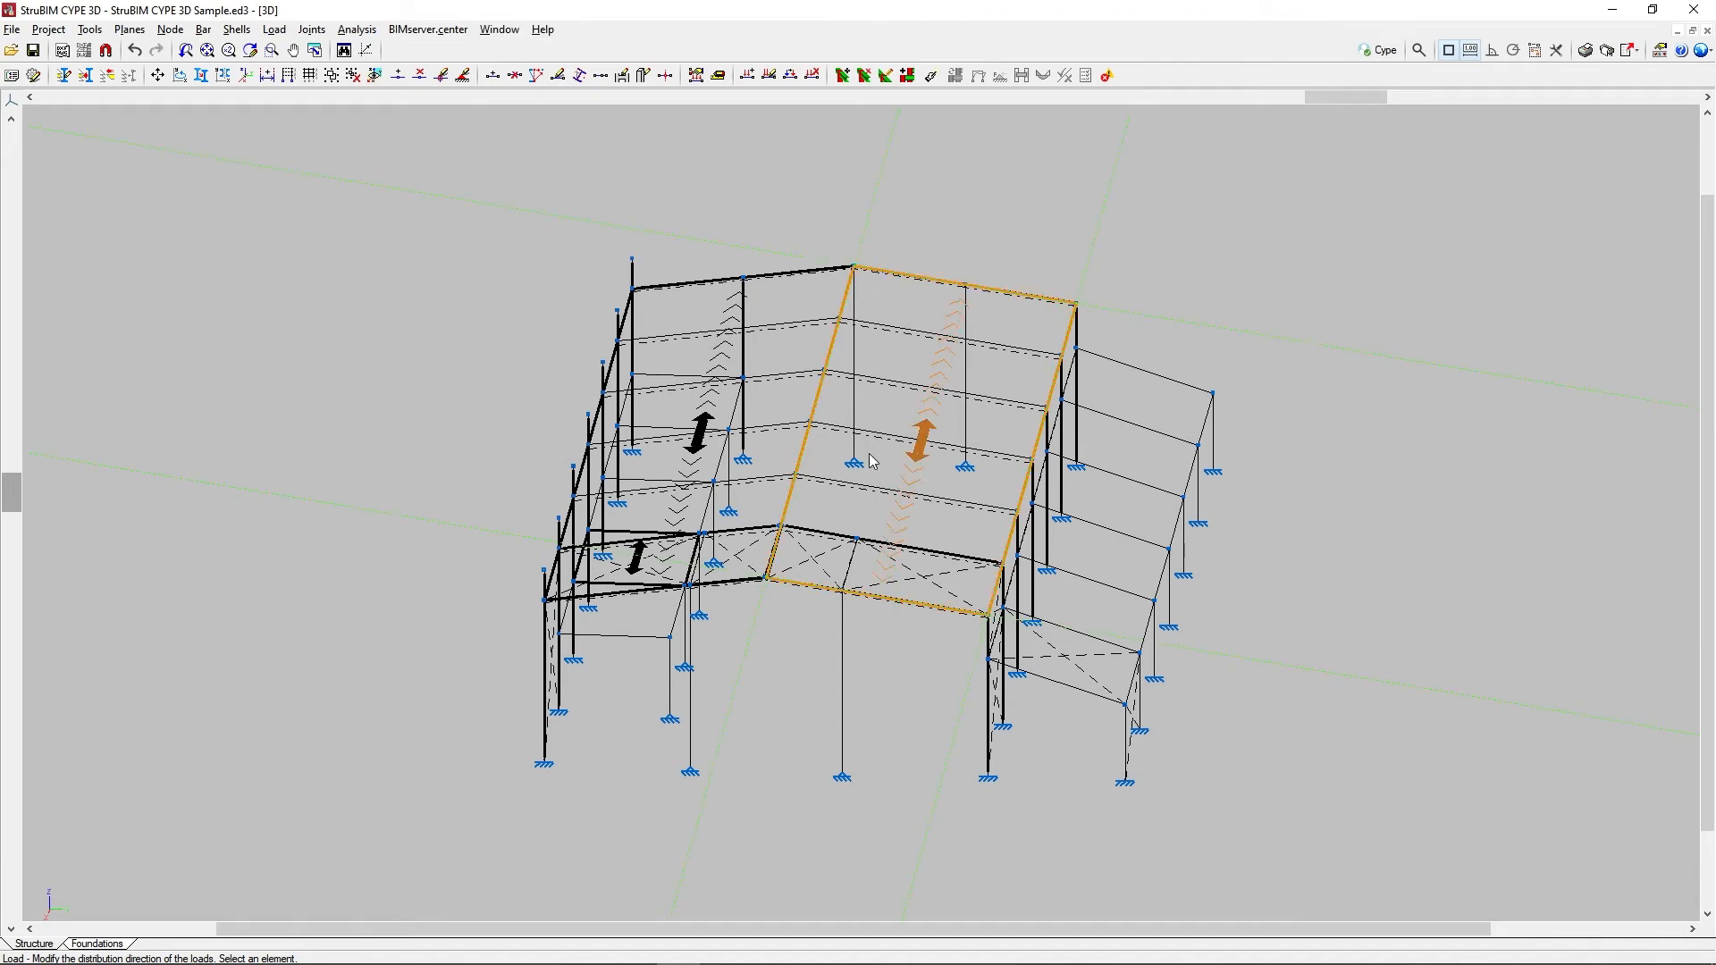
left_click(1241, 659)
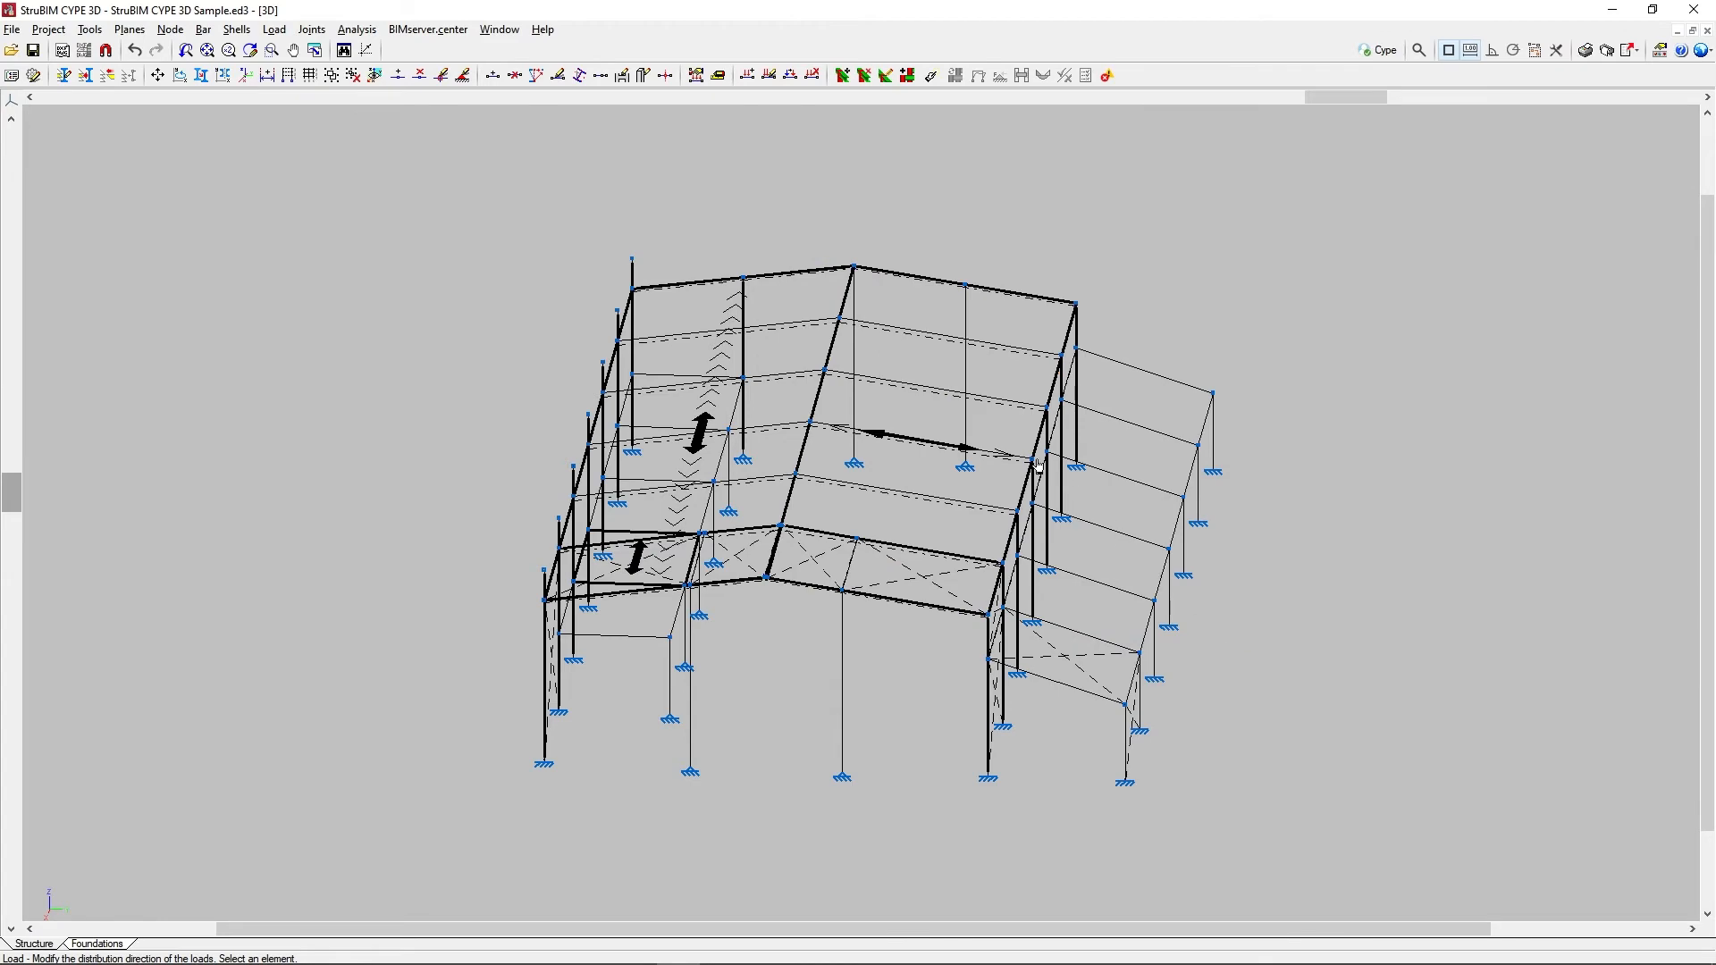
scroll(866, 441, "up", 4)
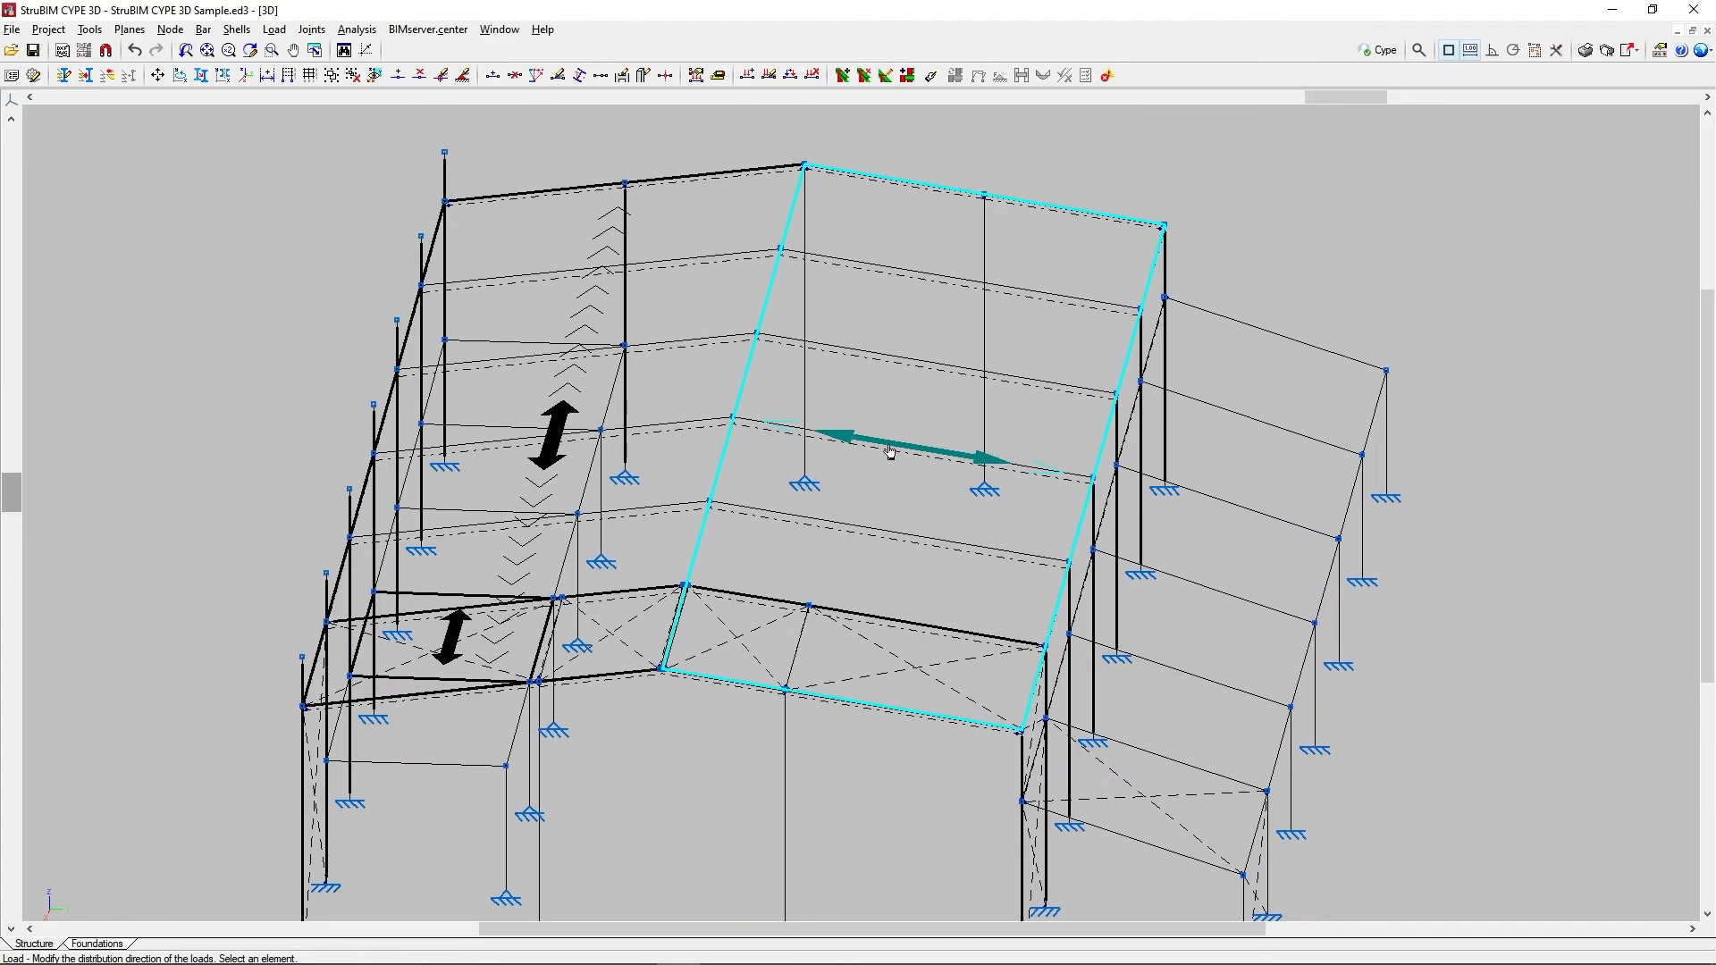
scroll(1018, 475, "down", 3)
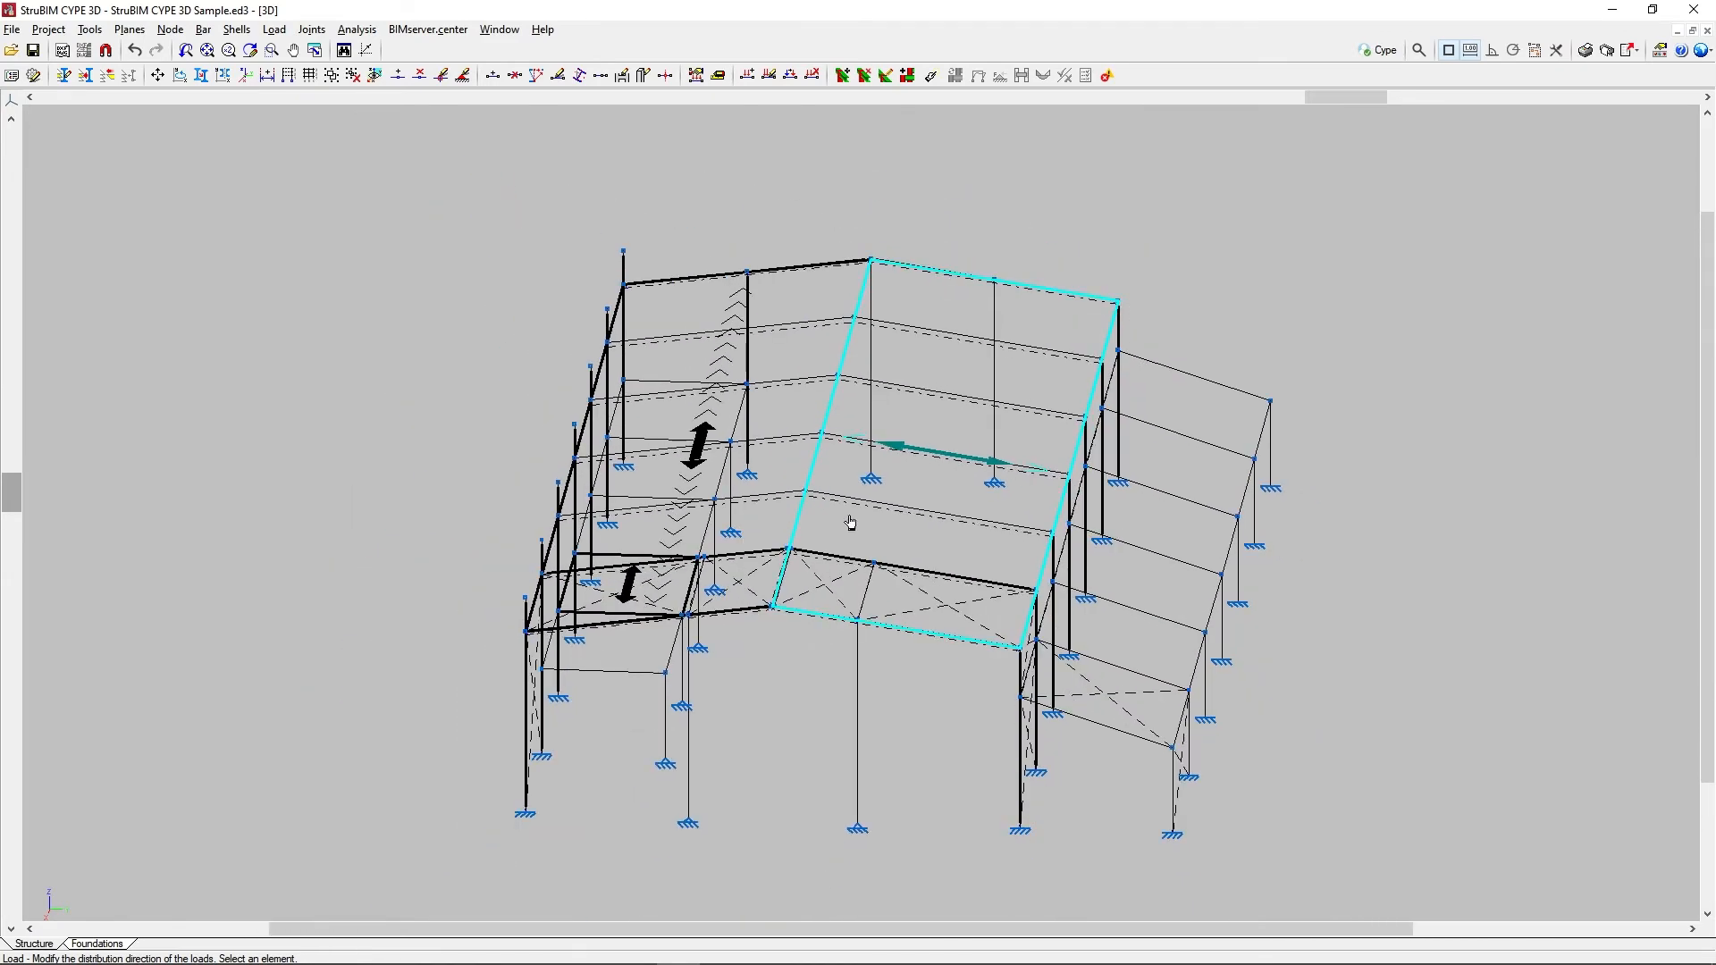
Step: Move all four vertices of the small side-canopy panel one bay along the building, using its outer corner on the main column as reference
middle_click_drag(659, 553, 974, 638, "shift")
scroll(974, 638, "up", 4)
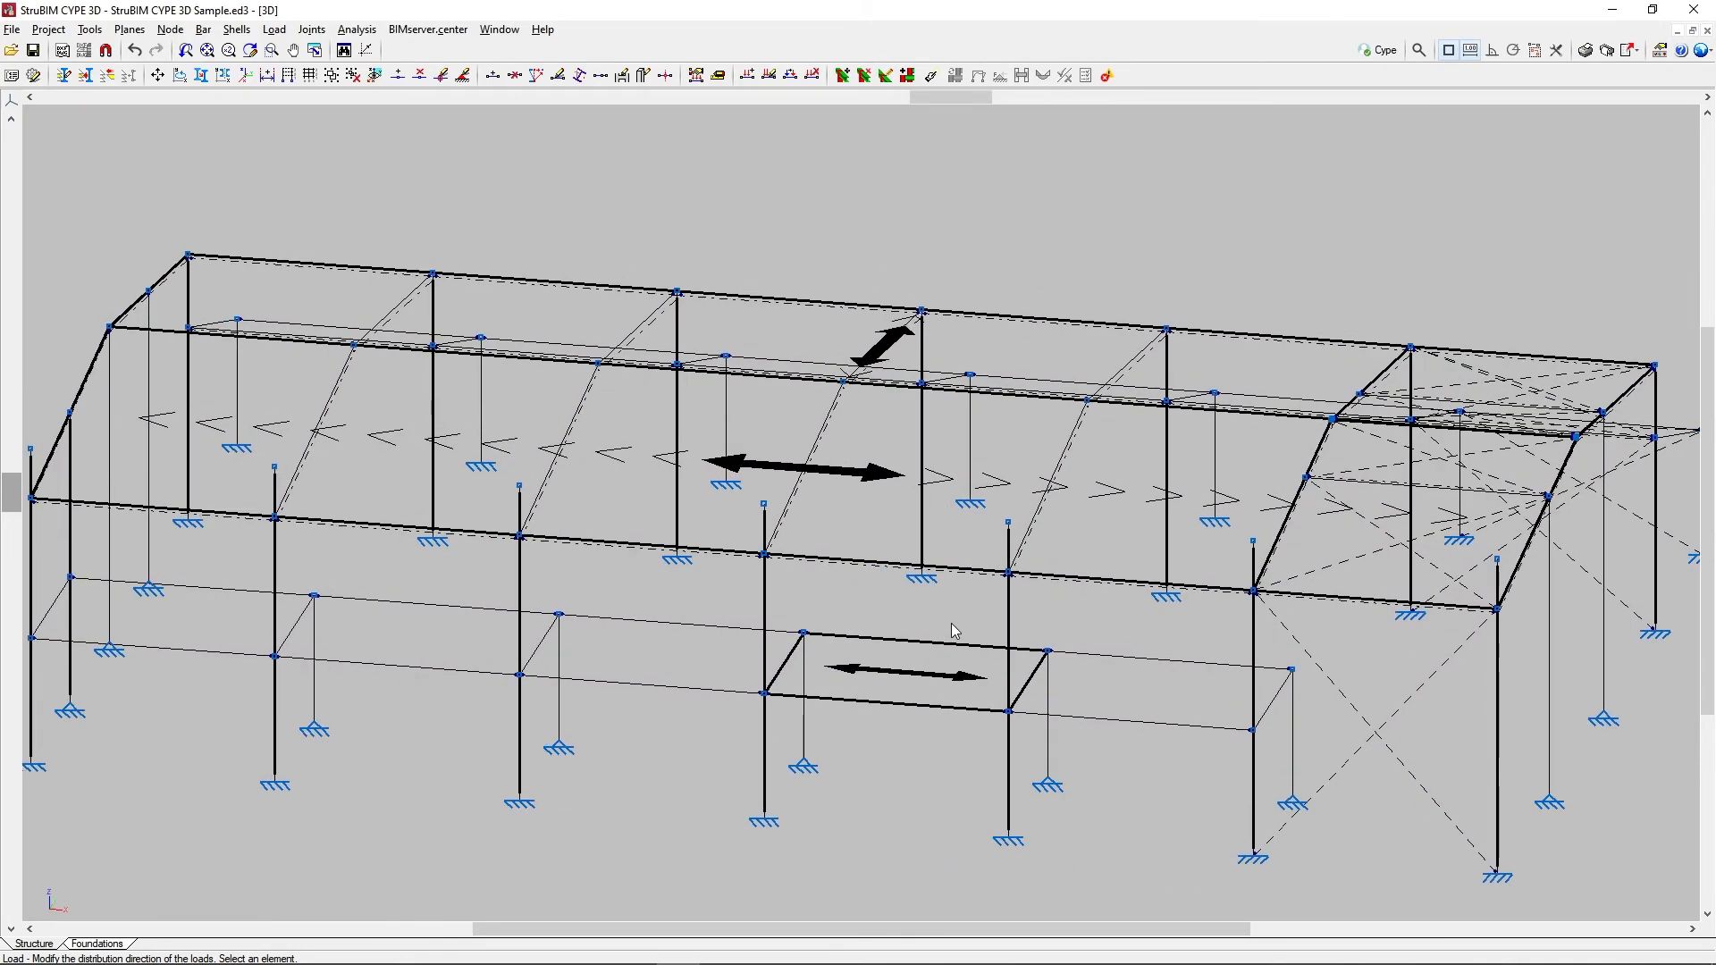
left_click(269, 31)
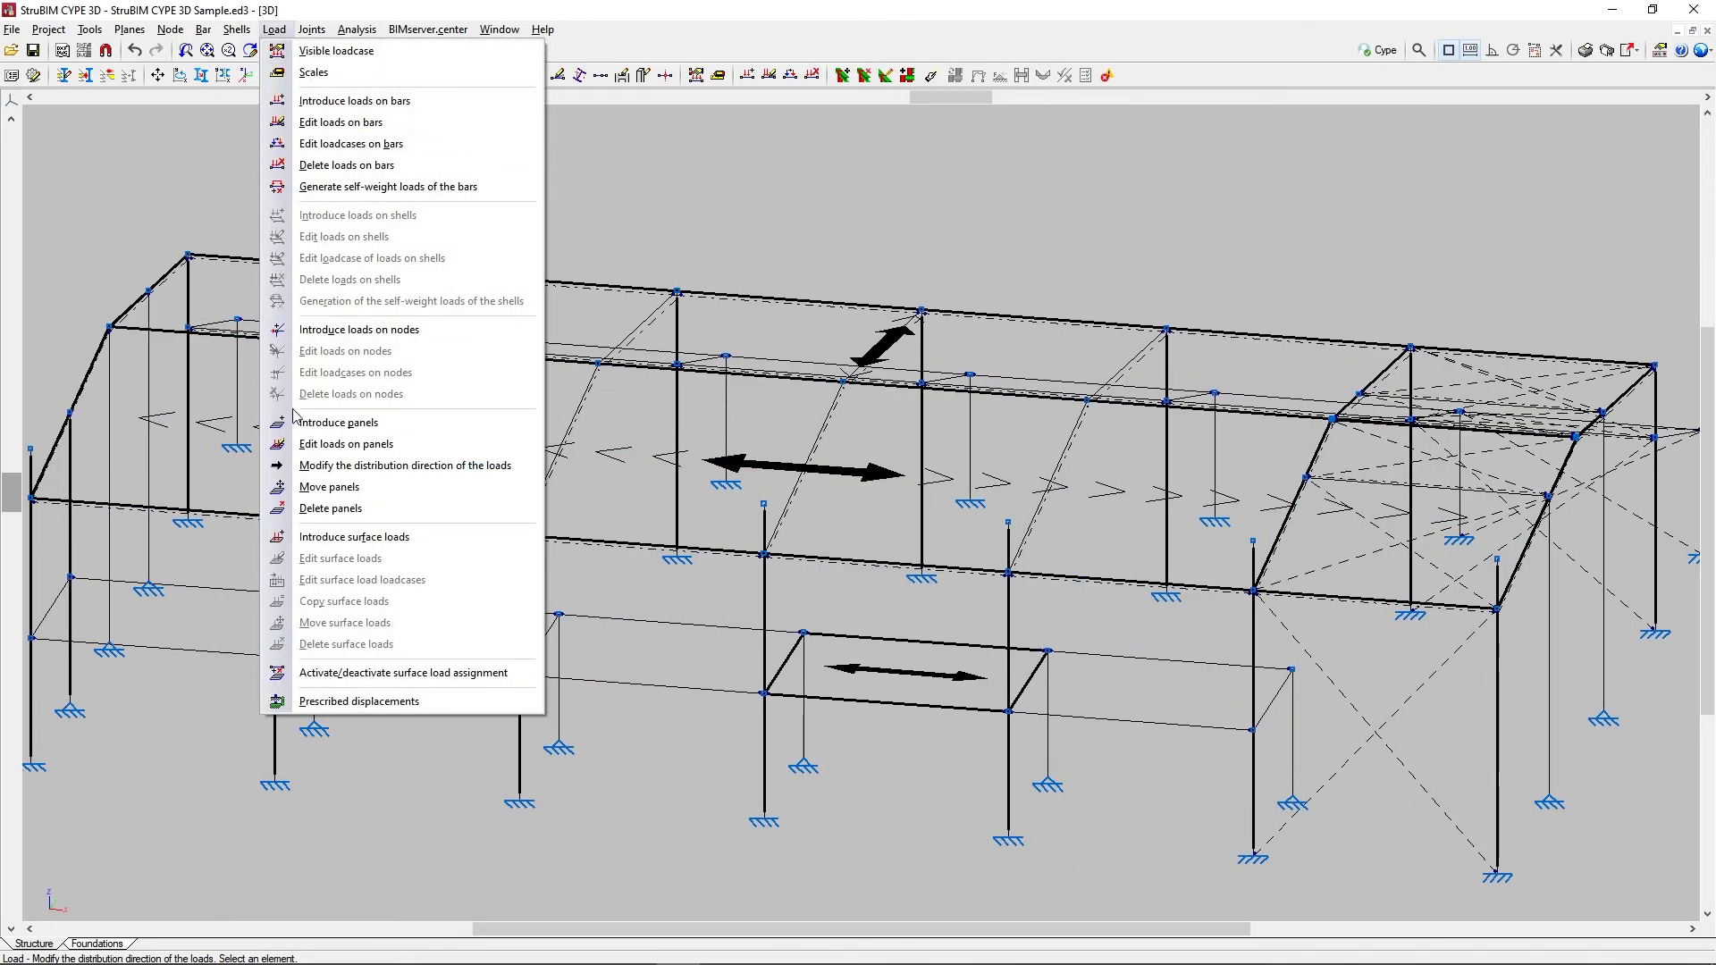
left_click(297, 488)
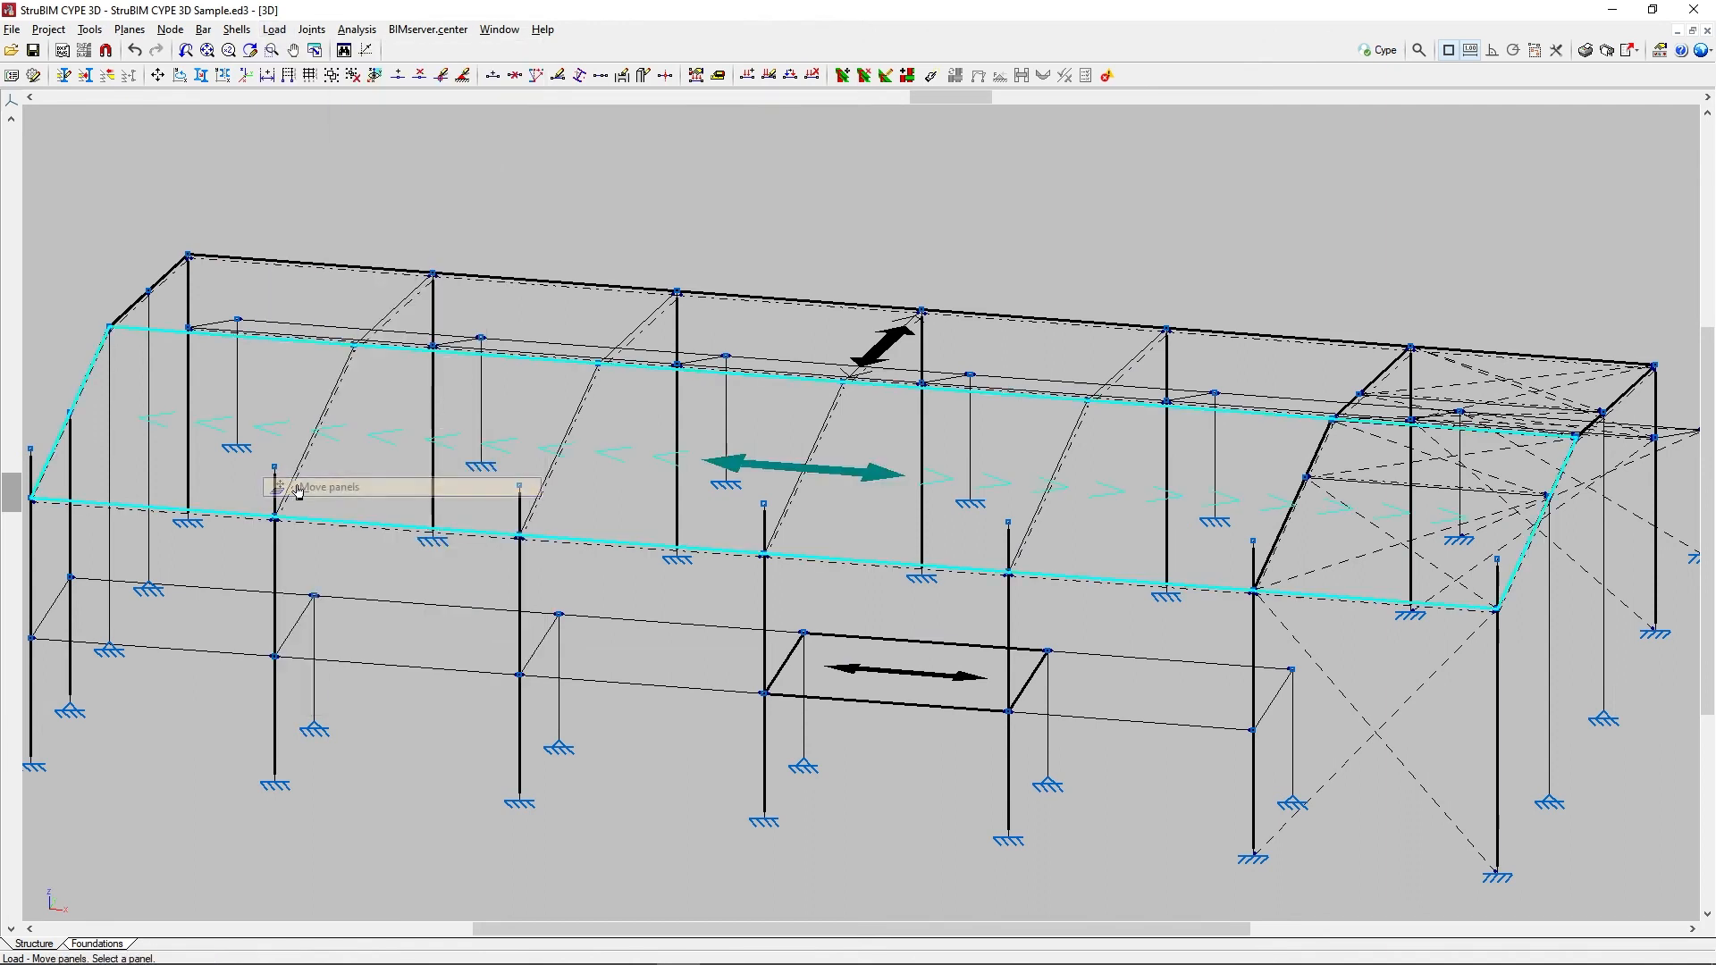
left_click(871, 663)
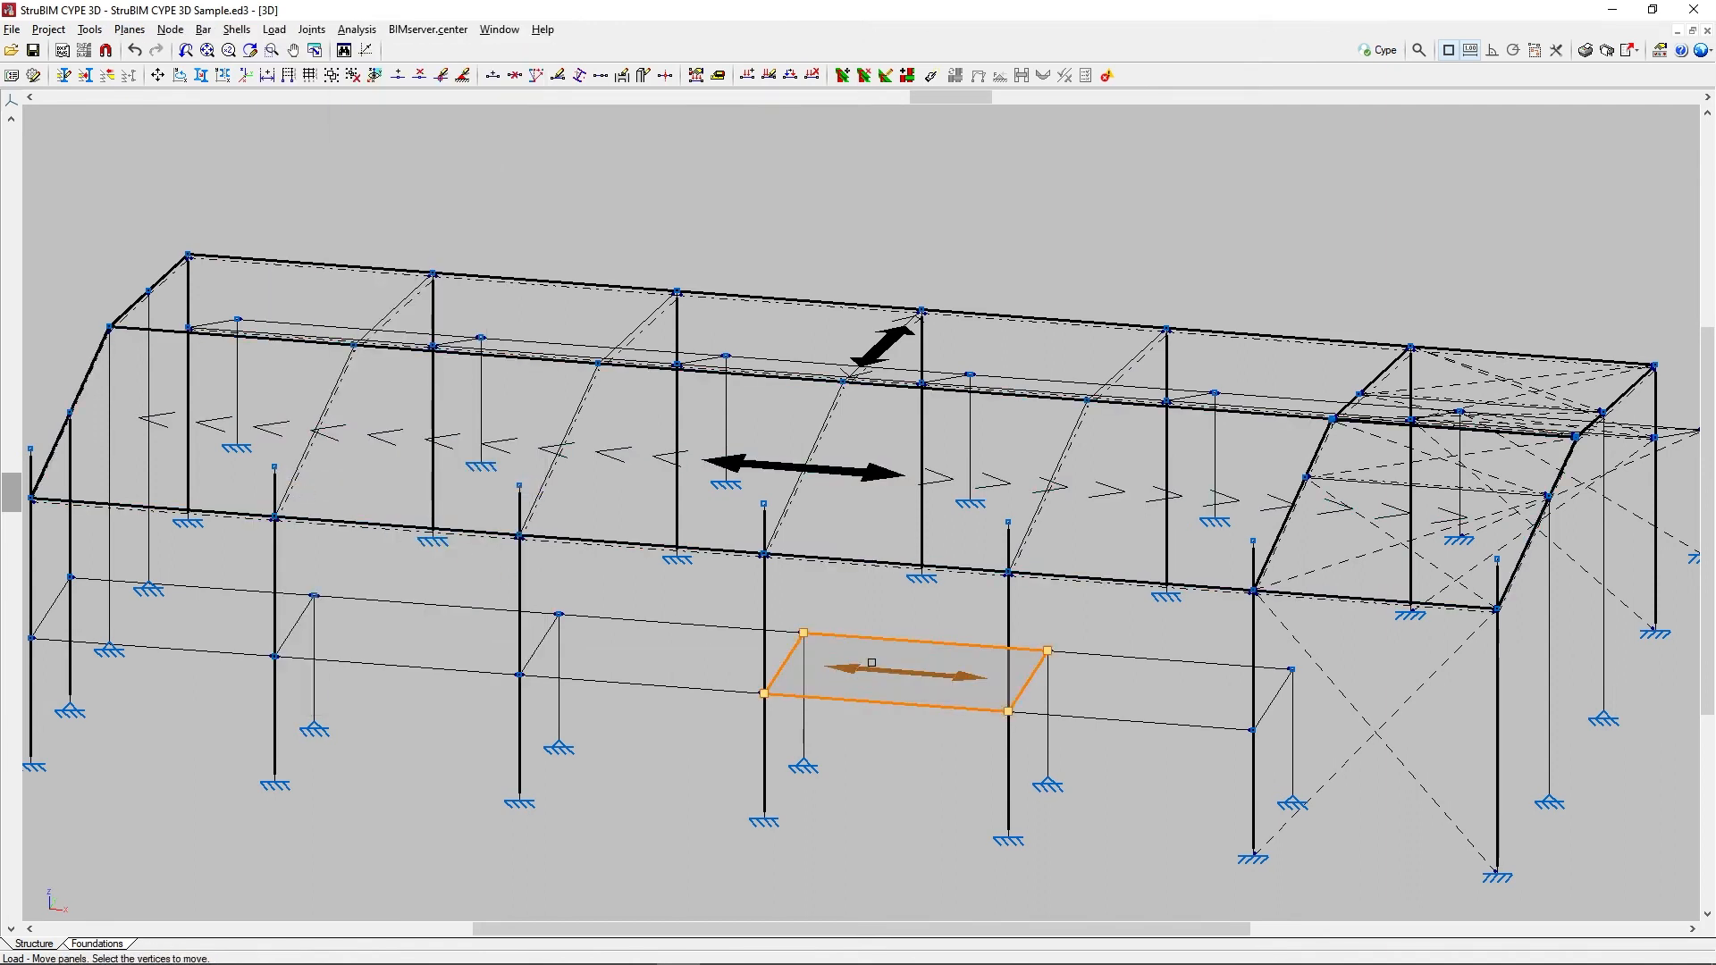
left_click(1007, 712)
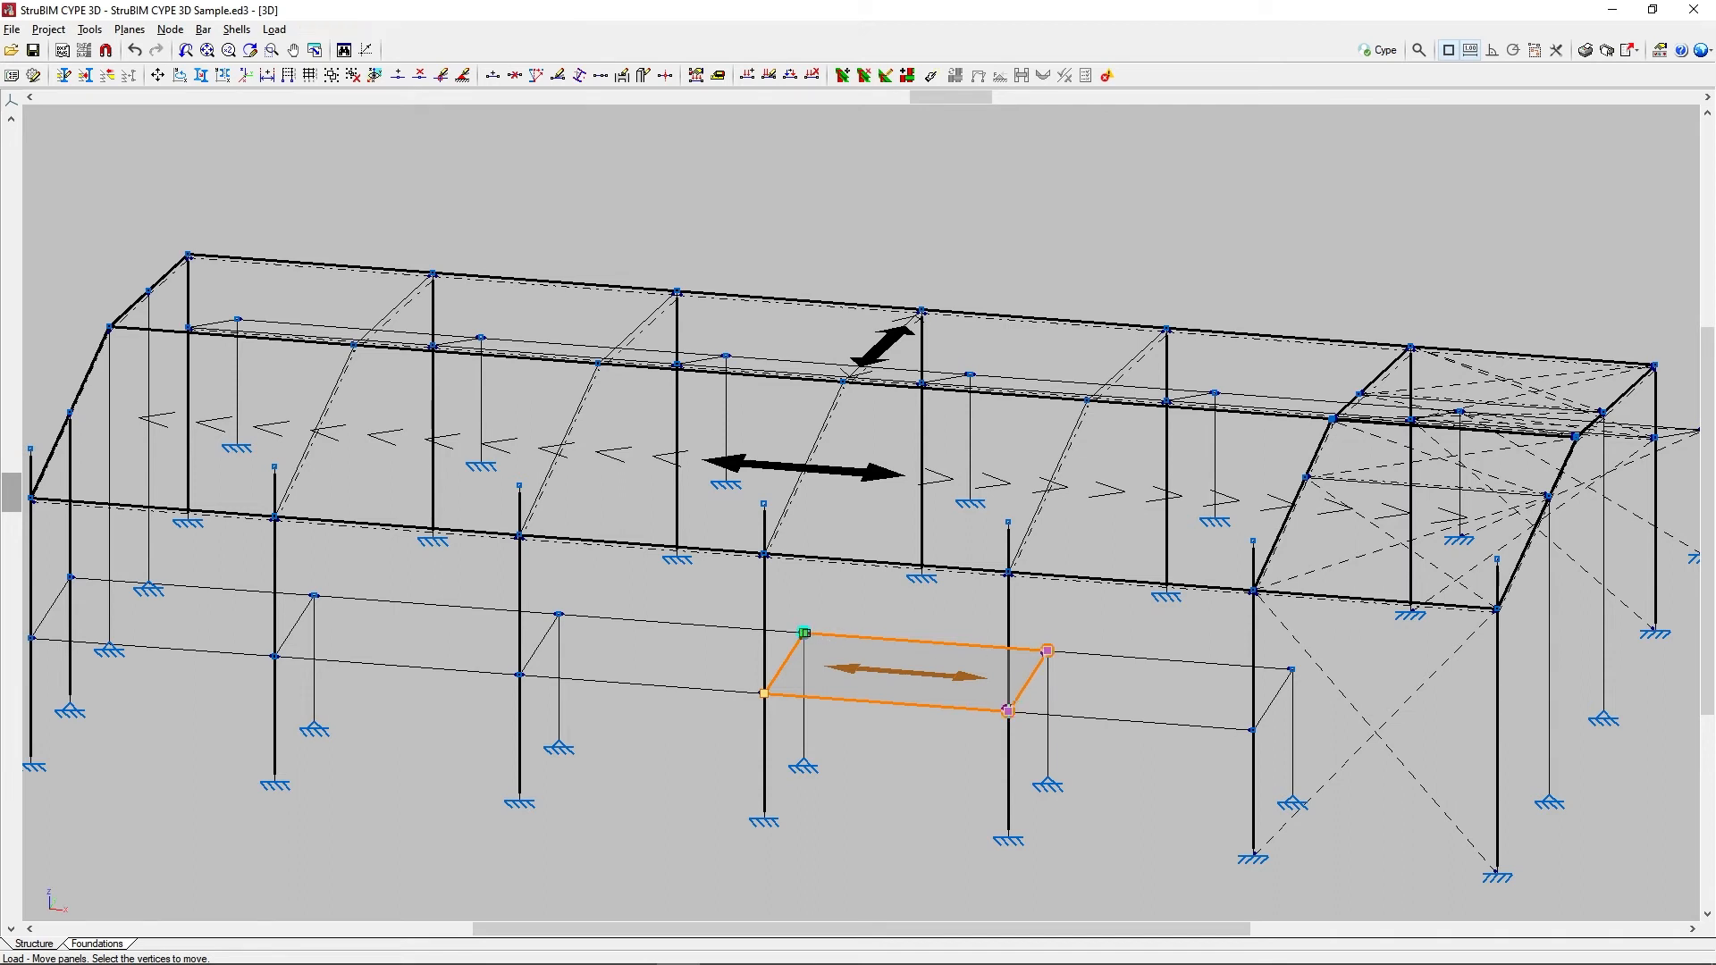
left_click(803, 632)
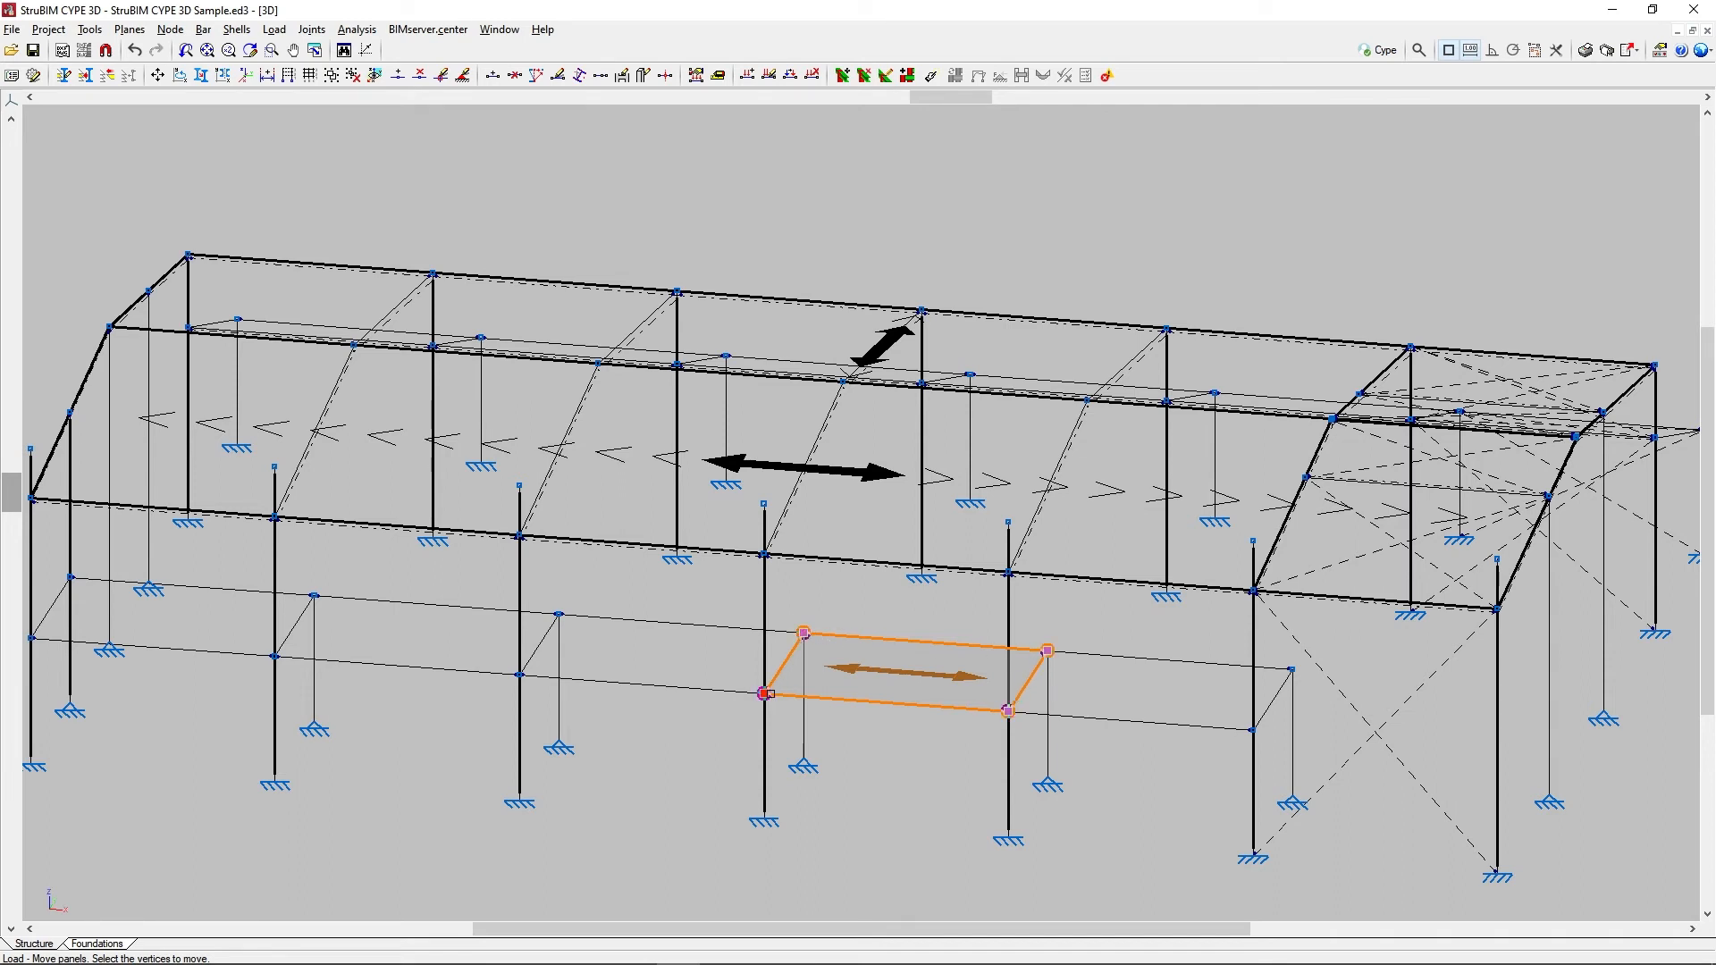
right_click(823, 690)
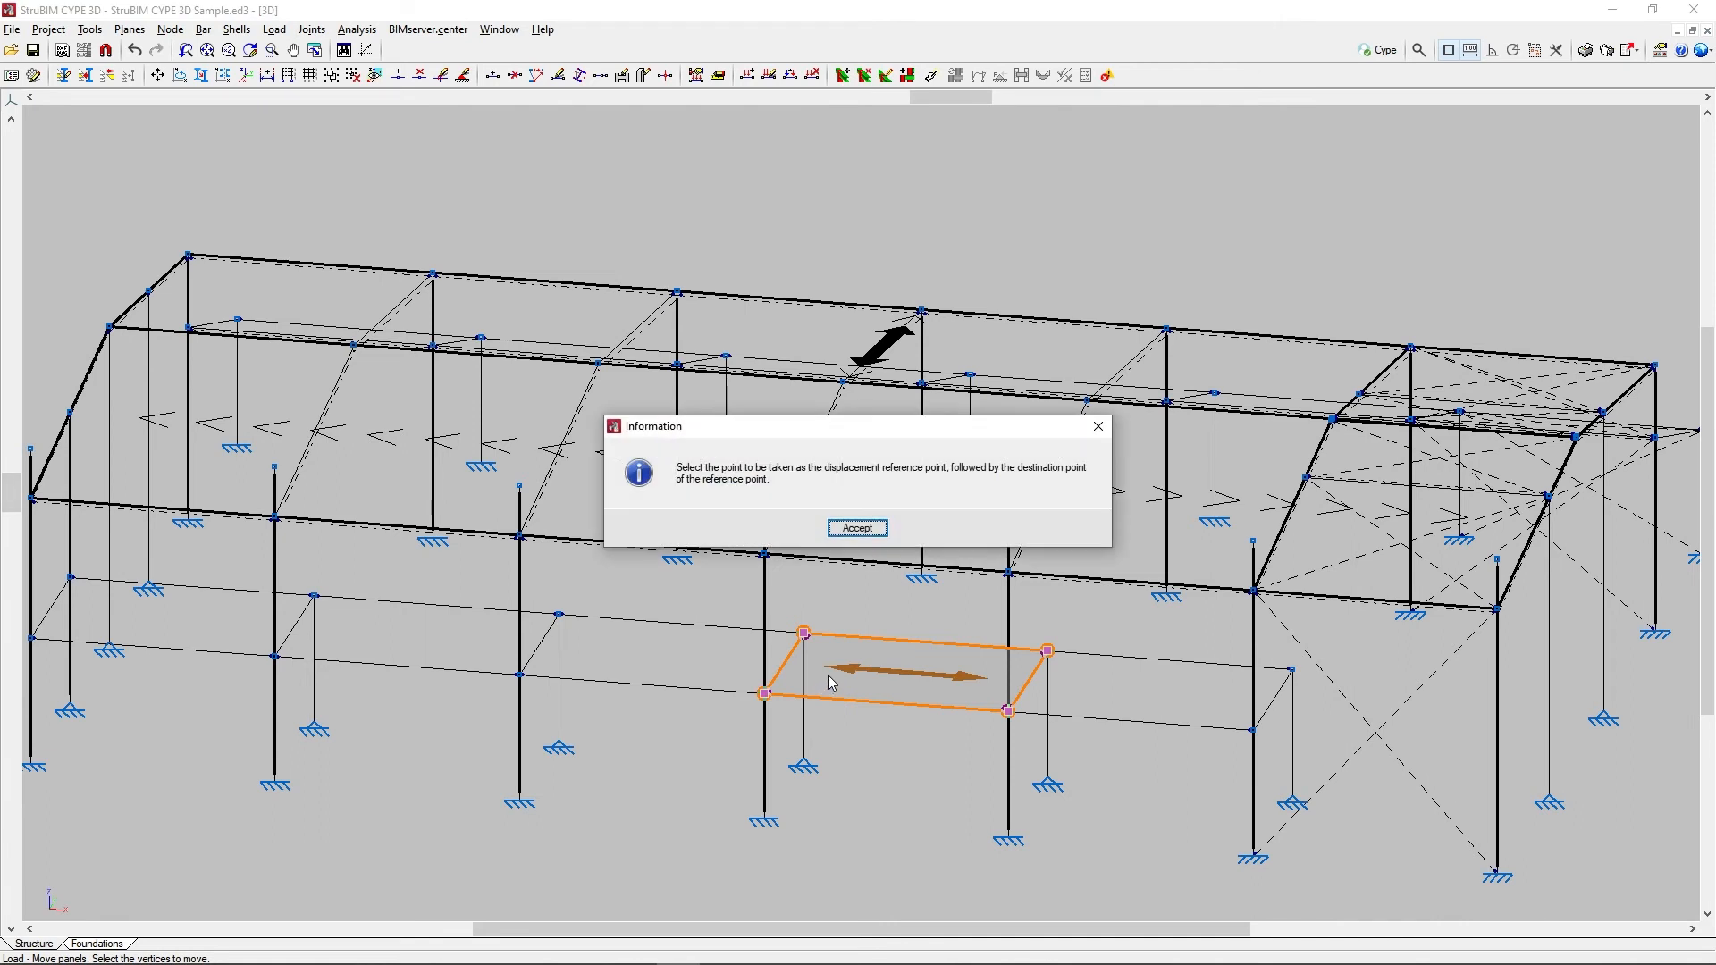
left_click(860, 529)
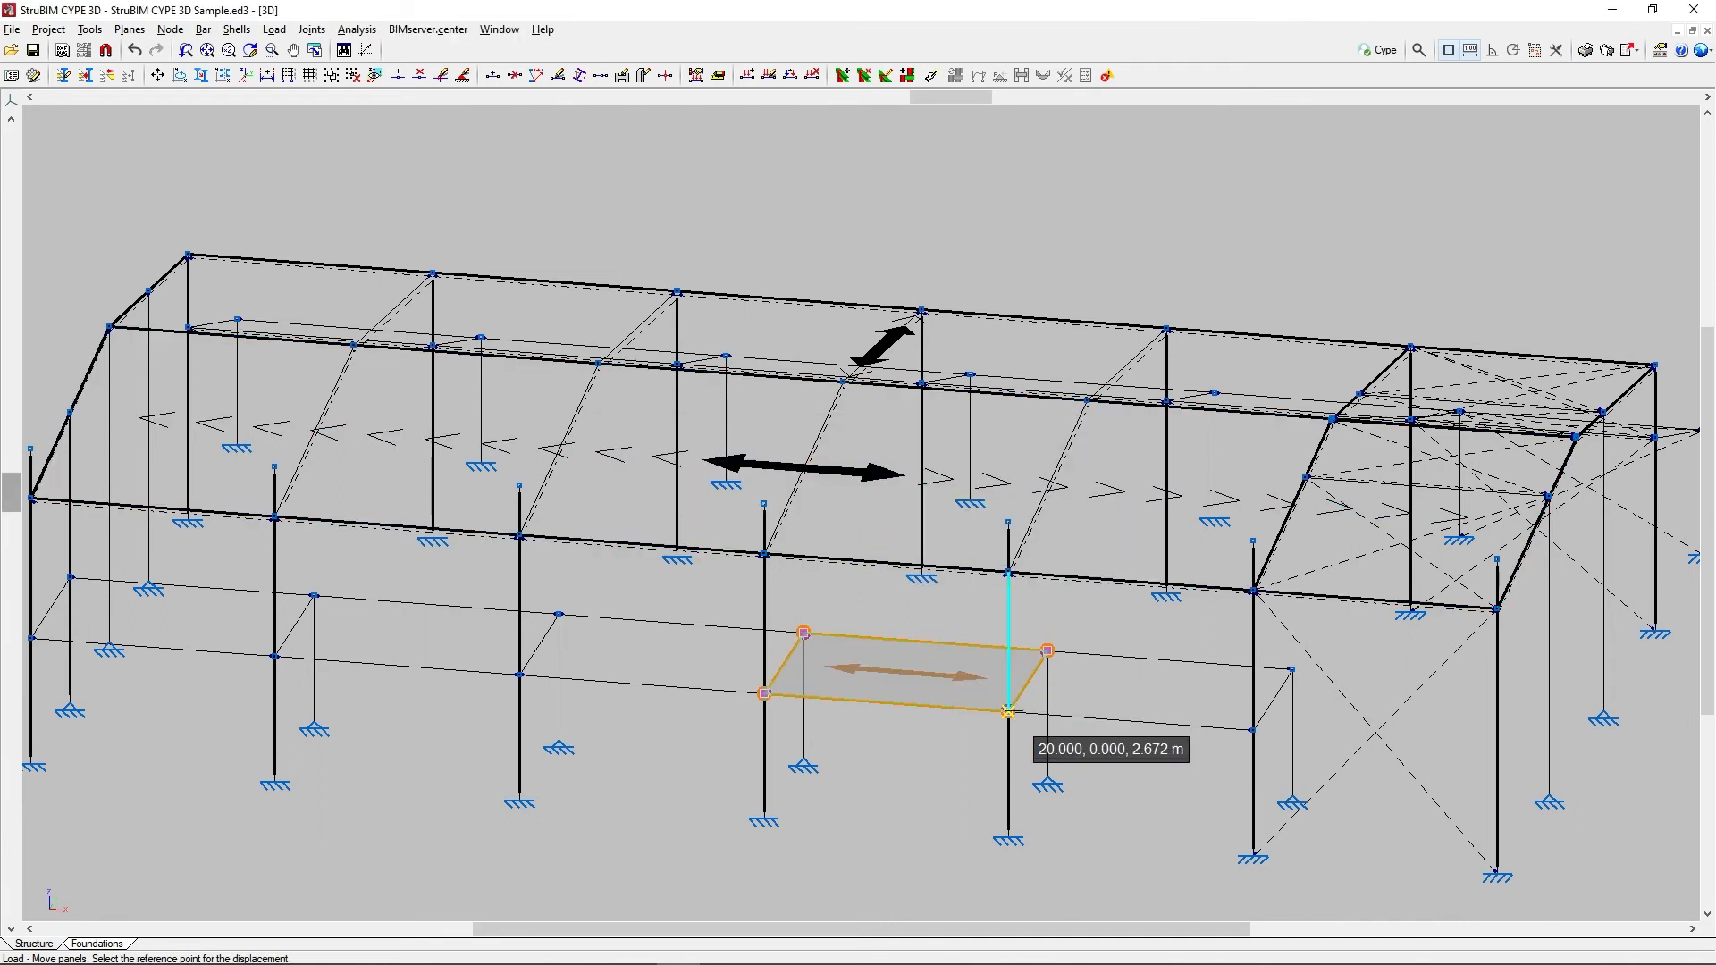
left_click(1008, 711)
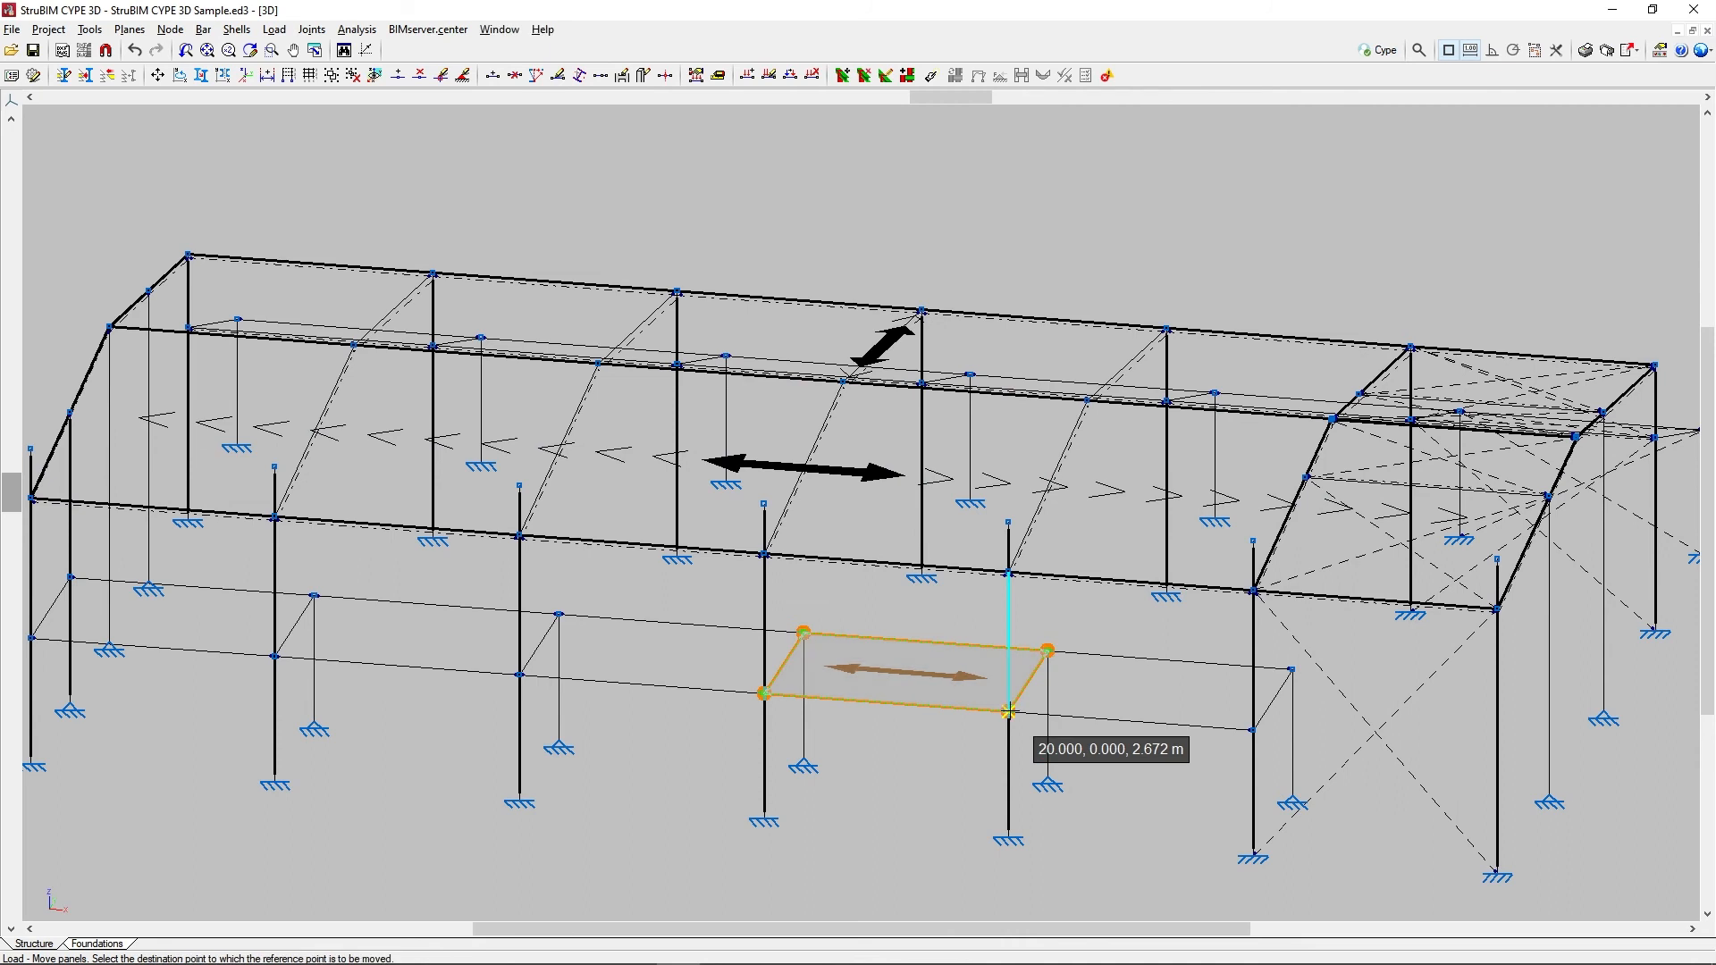
left_click(1252, 730)
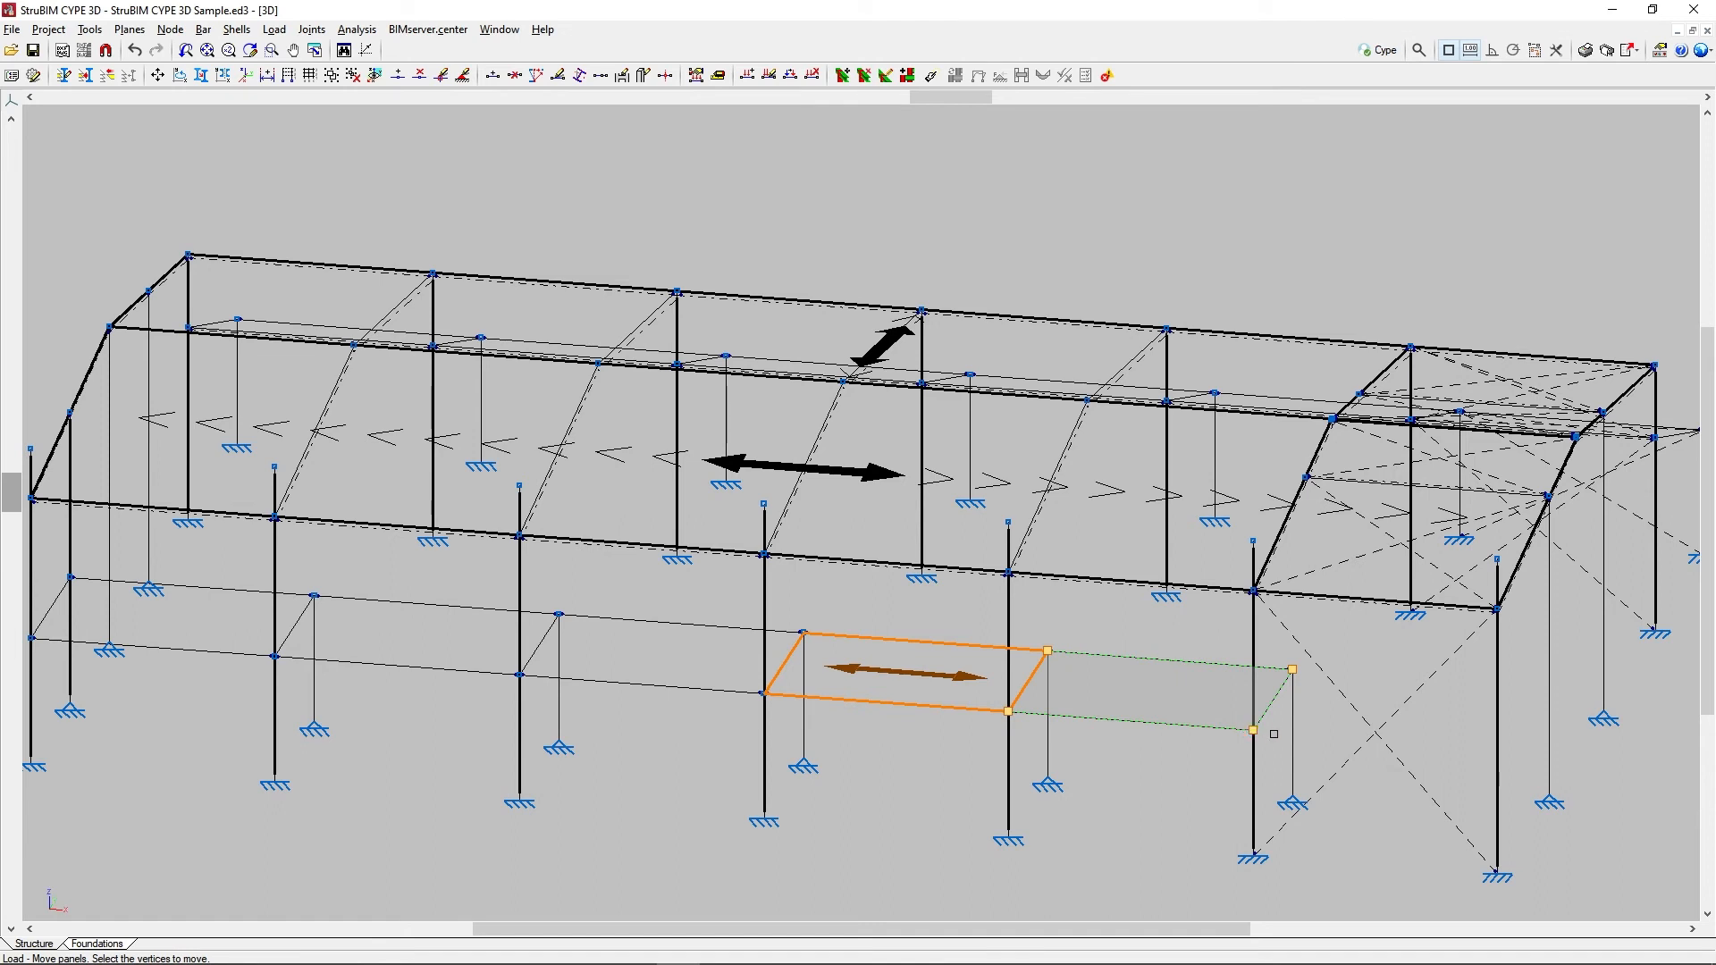
right_click(1273, 733)
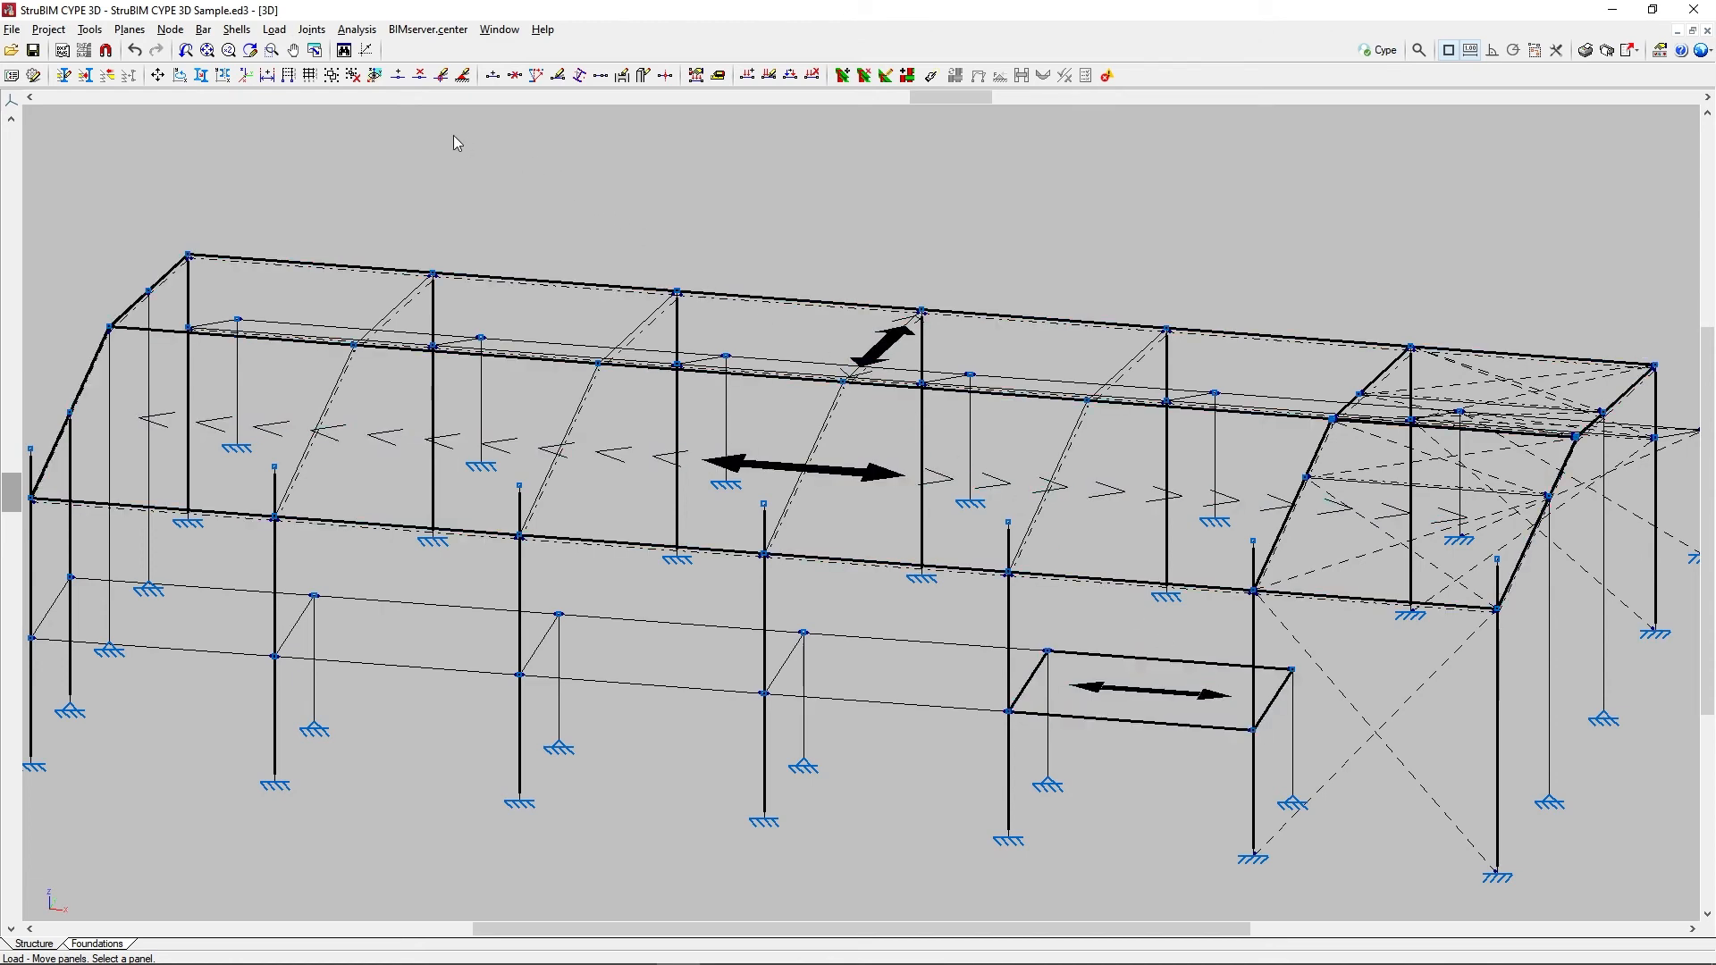
Step: Delete the load panel on the roof slope whose distribution direction runs along the rafters
left_click(286, 33)
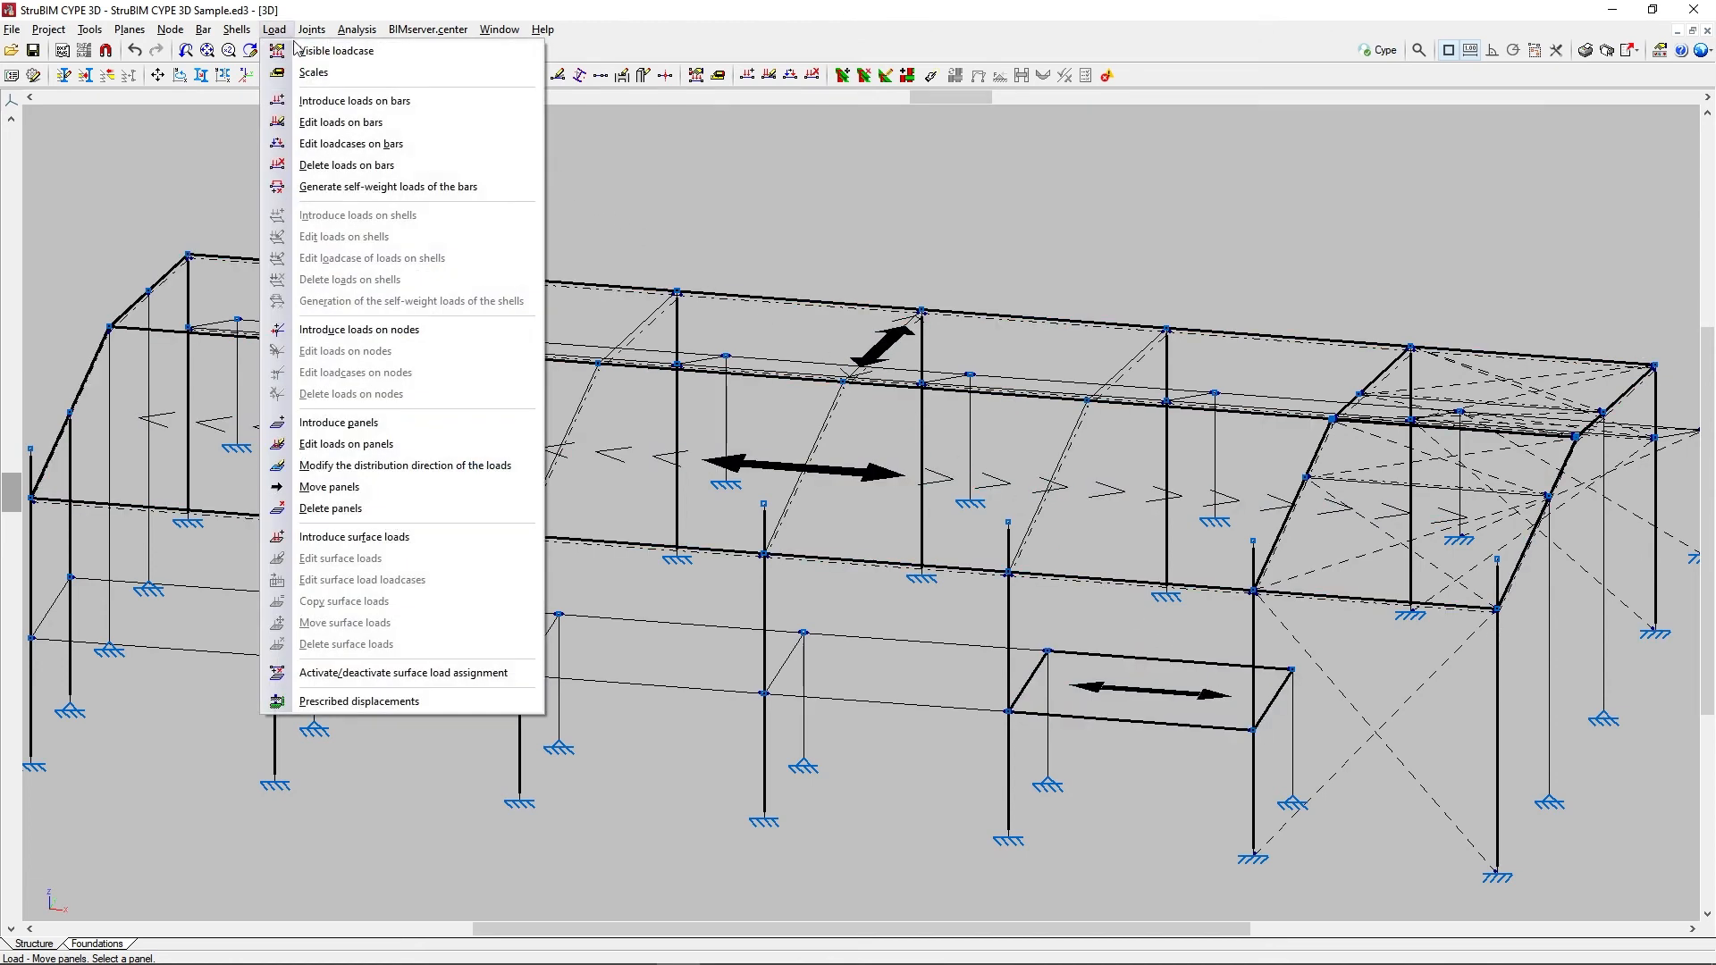
left_click(323, 510)
scroll(1147, 316, "up", 3)
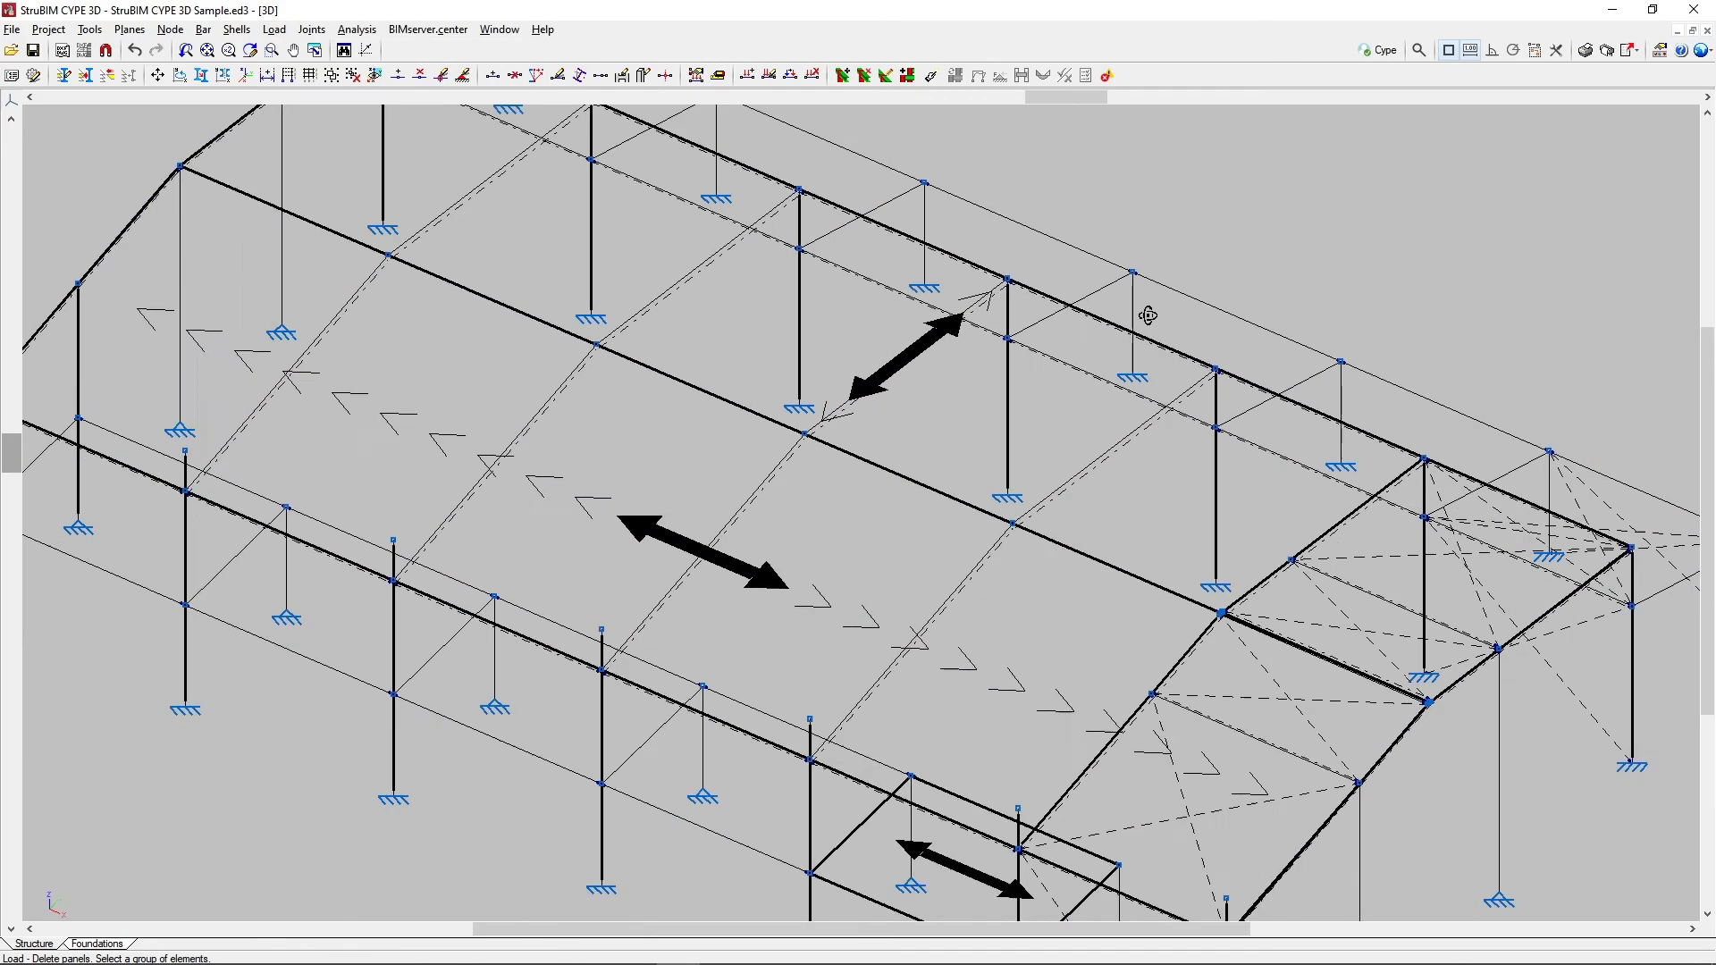
scroll(903, 329, "down", 5)
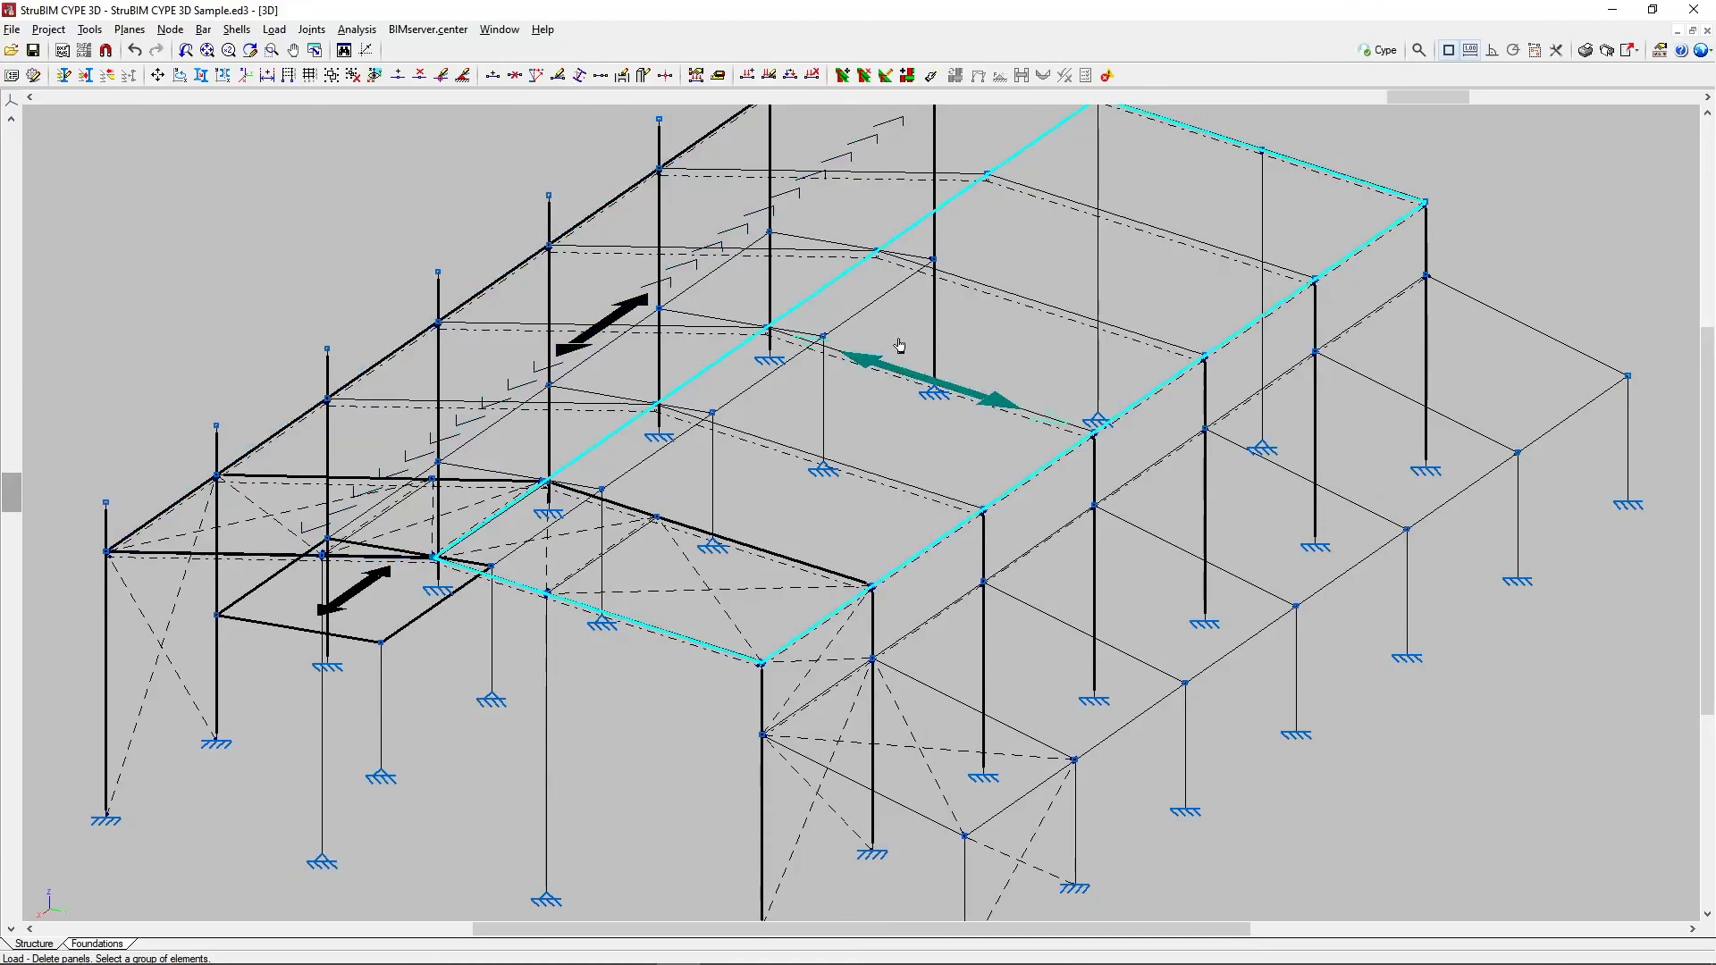
left_click(899, 346)
right_click(897, 343)
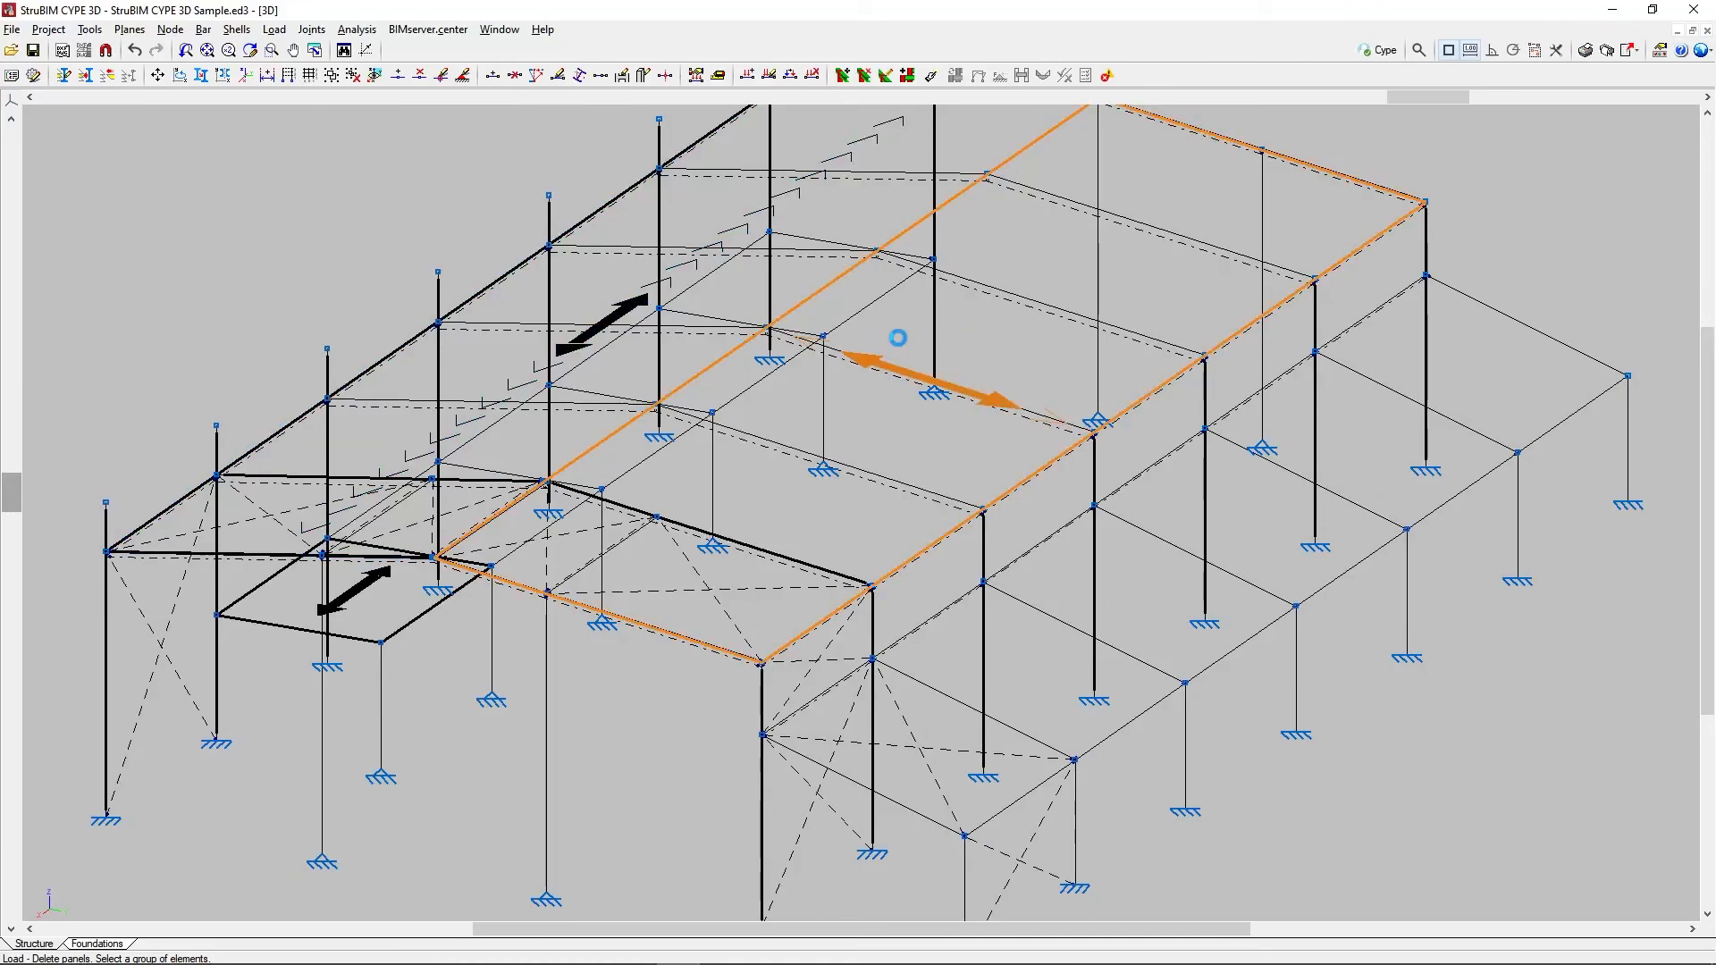
scroll(898, 338, "down", 5)
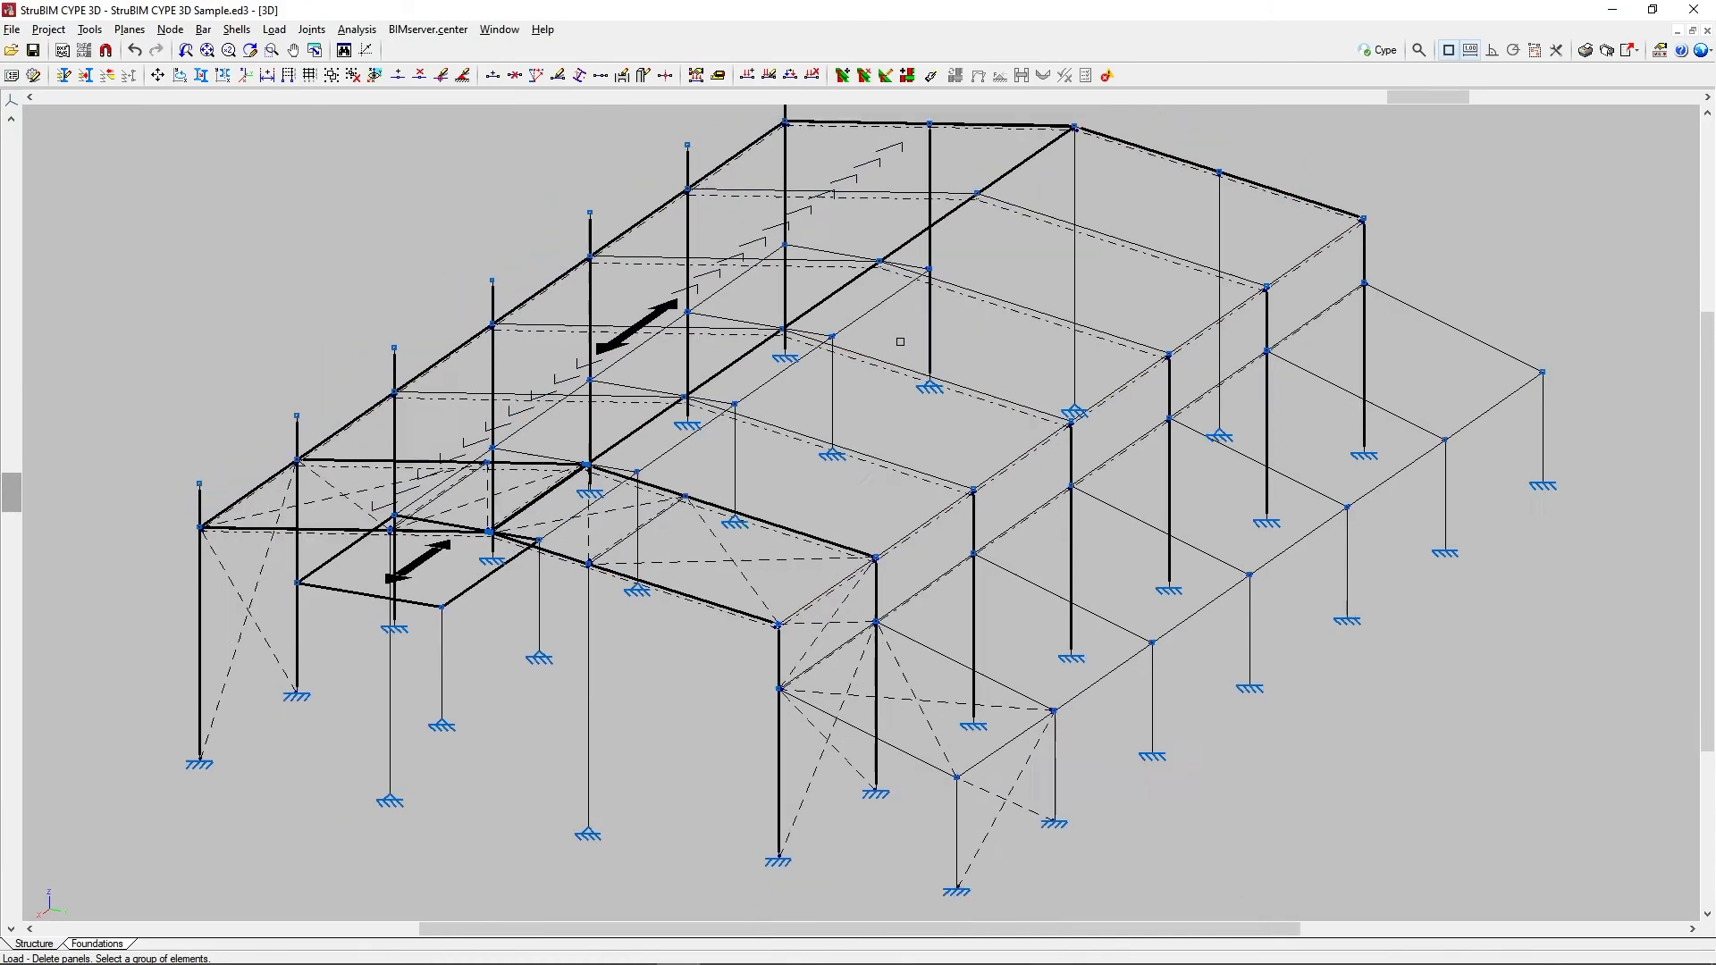
middle_click_drag(930, 353, 1086, 352, "shift")
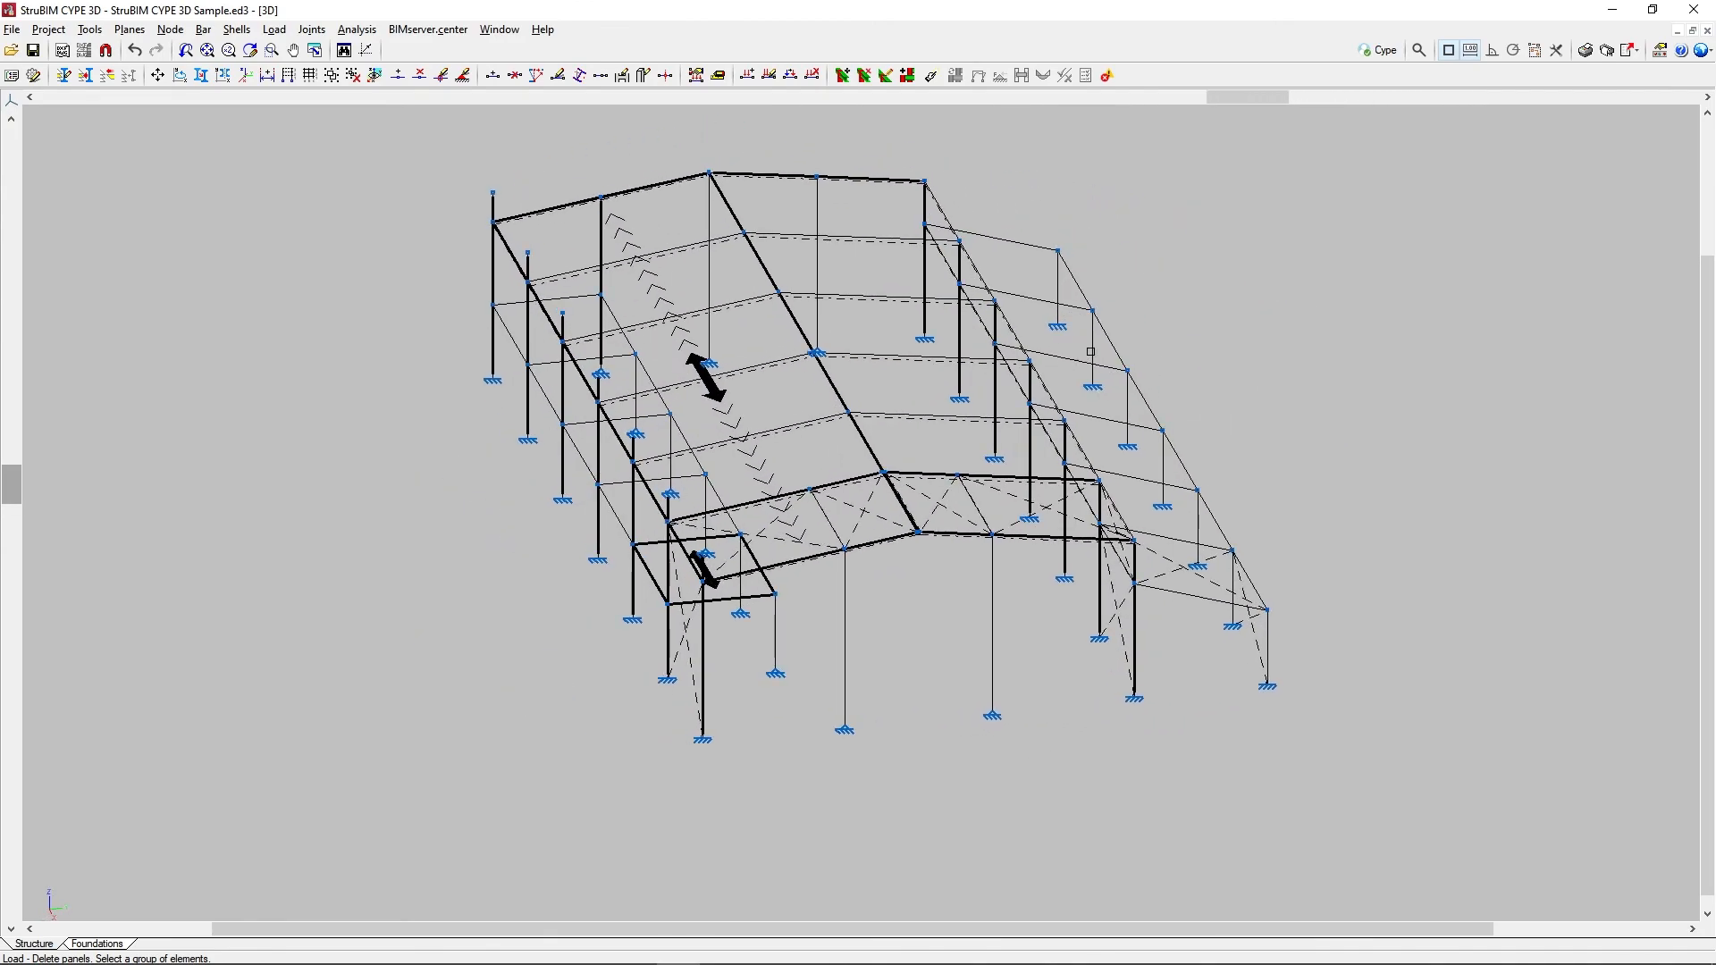